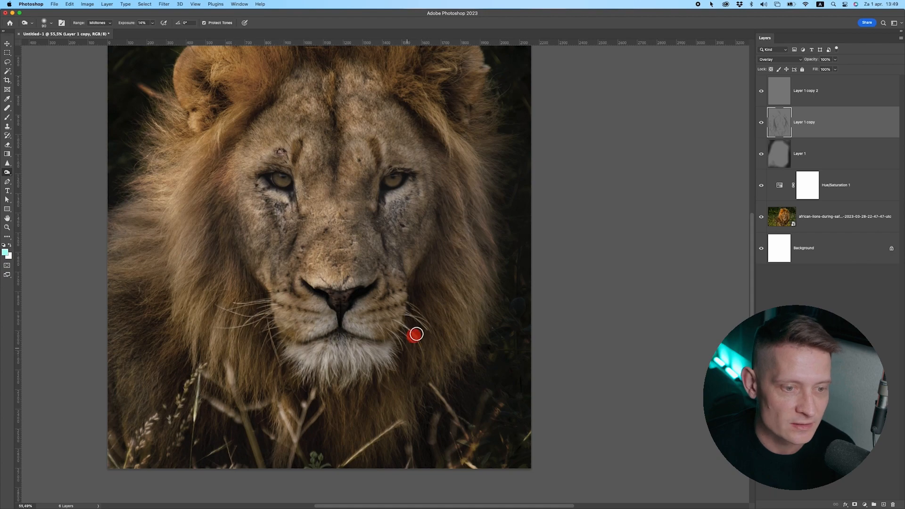
# Step: Burn the midtones of the mane around the lion's face on Layer 1 copy at 14% exposure, comparing with the layer hidden
pyautogui.scroll(3, 393, 299)
pyautogui.scroll(3, 445, 185)
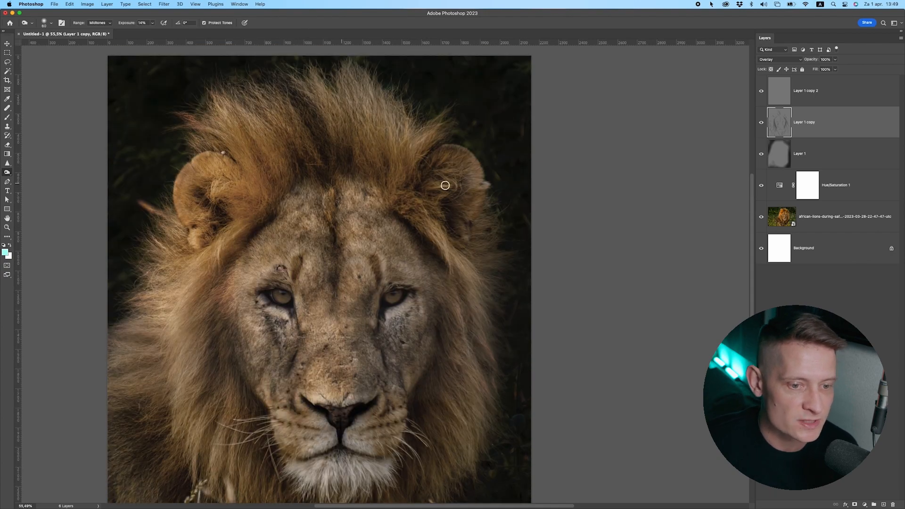
pyautogui.scroll(-3, 430, 192)
pyautogui.click(761, 123)
pyautogui.click(761, 122)
pyautogui.moveTo(161, 203); pyautogui.dragTo(162, 295)
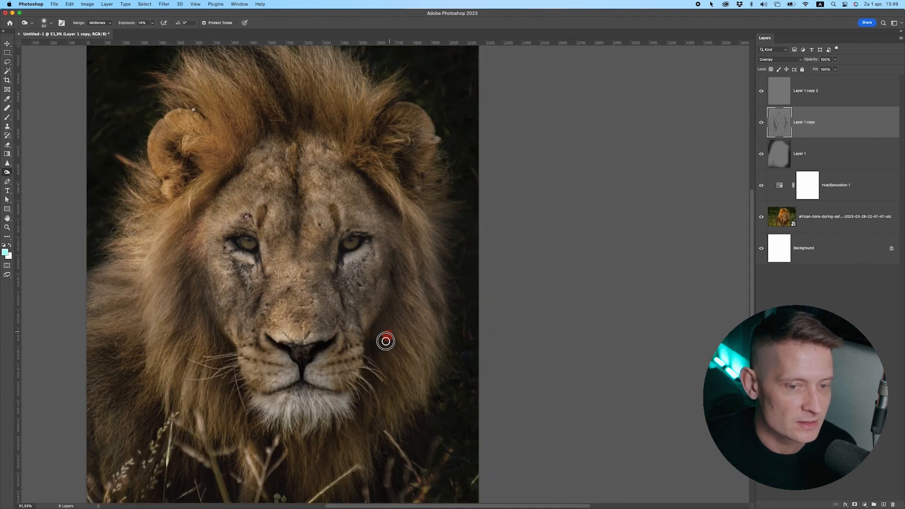
pyautogui.scroll(-2, 386, 341)
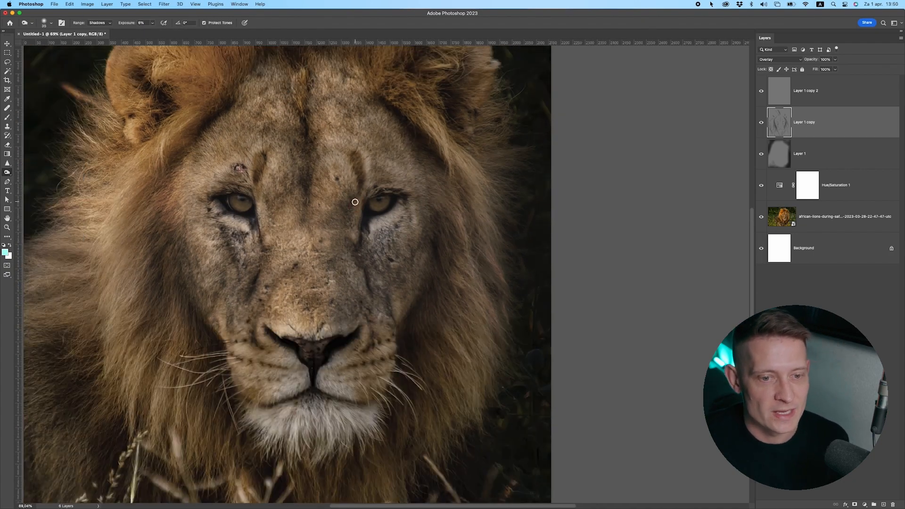
# Step: Burn the shadows of the face, ears and surrounding mane on Layer 1 copy with the range set to Shadows
pyautogui.scroll(2, 357, 202)
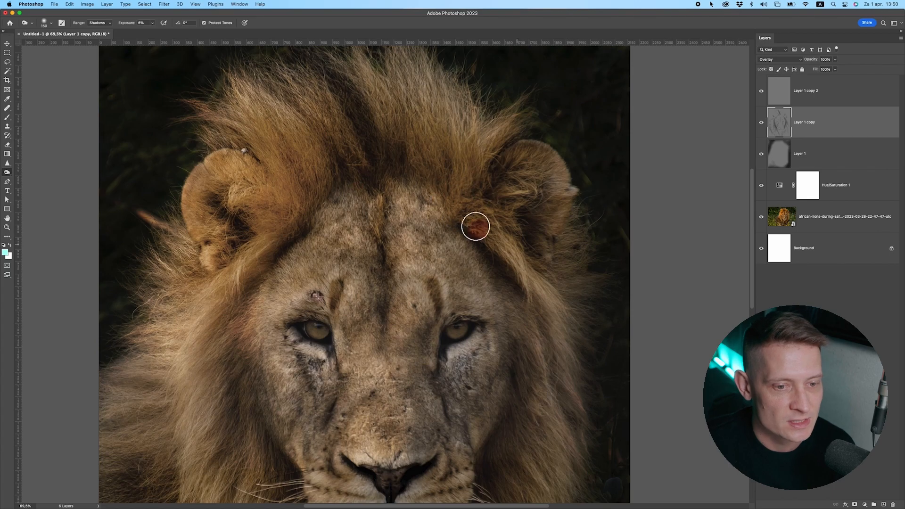
pyautogui.scroll(-3, 194, 297)
pyautogui.scroll(-4, 491, 469)
pyautogui.scroll(5, 550, 238)
pyautogui.scroll(1, 423, 146)
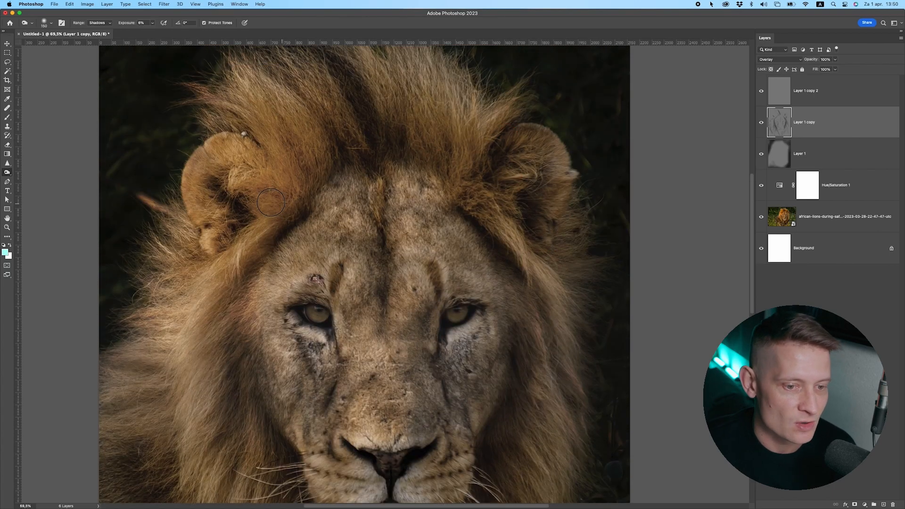
pyautogui.scroll(-3, 271, 203)
pyautogui.scroll(-2, 424, 283)
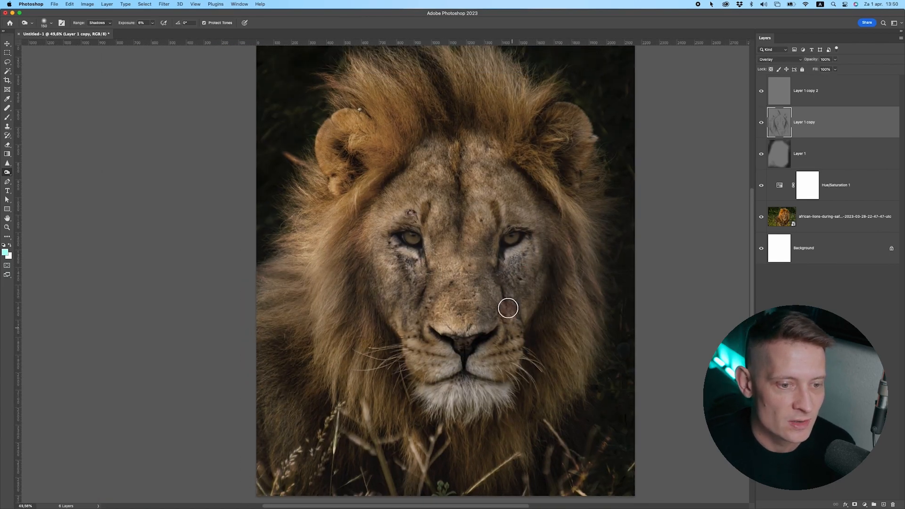
pyautogui.scroll(5, 410, 204)
pyautogui.scroll(-5, 411, 204)
# Step: Save the document as Untitled-1.psd
pyautogui.press('super+s')
pyautogui.click(455, 348)
pyautogui.click(441, 324)
pyautogui.press('Return')
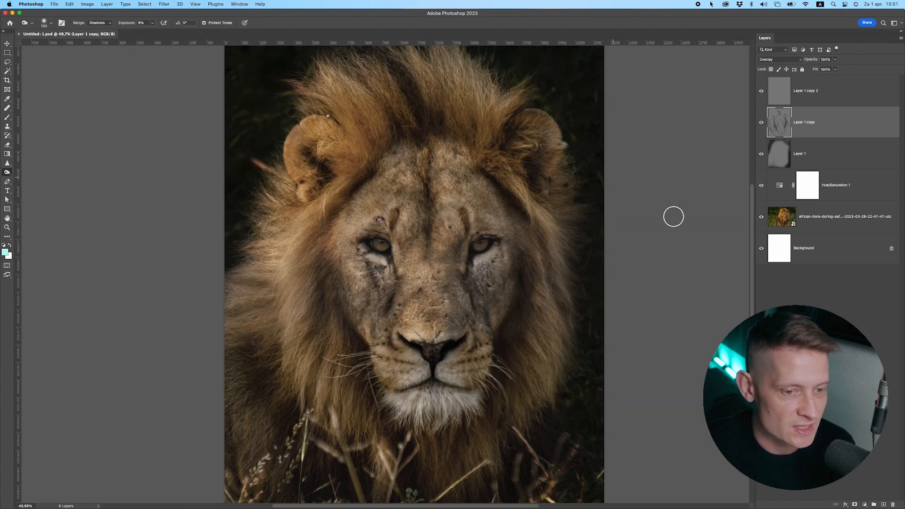
# Step: Duplicate Layer 1 copy 2, switch to the Dodge tool and make Layer 1 copy 2 the active layer
pyautogui.click(823, 91)
pyautogui.rightClick(7, 172)
pyautogui.click(34, 174)
pyautogui.click(51, 22)
pyautogui.click(50, 23)
pyautogui.press('super+j')
pyautogui.click(807, 122)
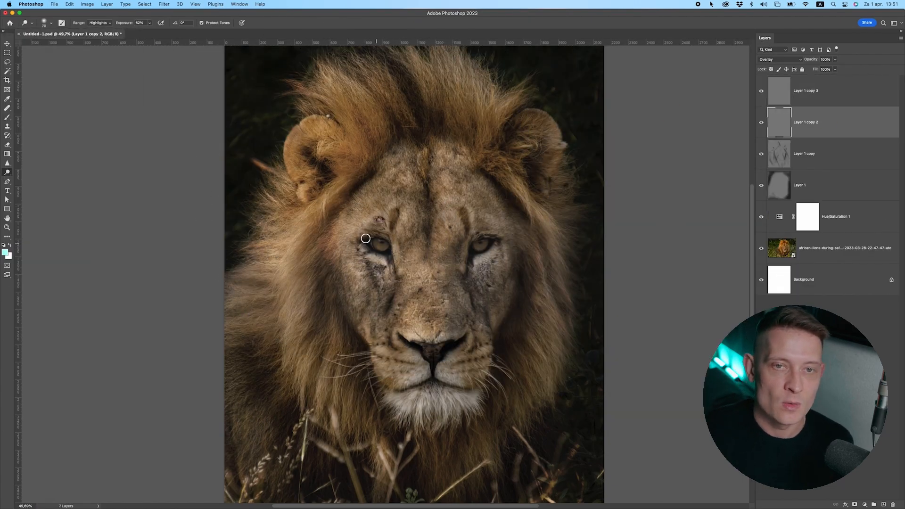
# Step: Dodge the iris of the lion's left-hand eye on Layer 1 copy 2, using the Highlights range at 52% exposure
pyautogui.click(100, 22)
pyautogui.click(100, 15)
pyautogui.scroll(8, 375, 246)
pyautogui.press(']')
pyautogui.press(']')
pyautogui.press(']')
pyautogui.moveTo(421, 248); pyautogui.dragTo(85, 278)
# Step: Dodge the iris of the lion's right-hand eye with a small brush in the Highlights range
pyautogui.moveTo(514, 254); pyautogui.dragTo(517, 255)
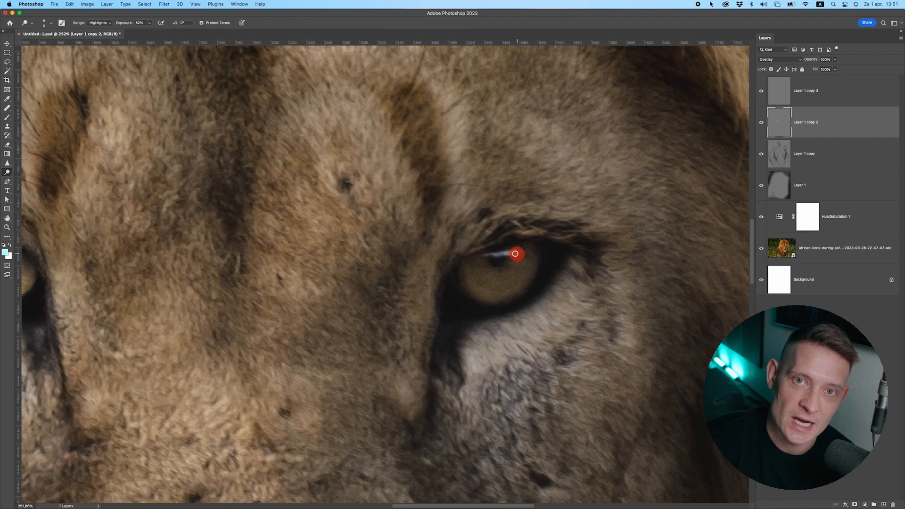
pyautogui.click(100, 23)
pyautogui.click(100, 15)
pyautogui.scroll(3, 366, 220)
pyautogui.scroll(-10, 309, 293)
pyautogui.scroll(6, 255, 309)
pyautogui.moveTo(428, 245); pyautogui.dragTo(434, 240)
pyautogui.scroll(4, 418, 234)
pyautogui.scroll(-10, 335, 283)
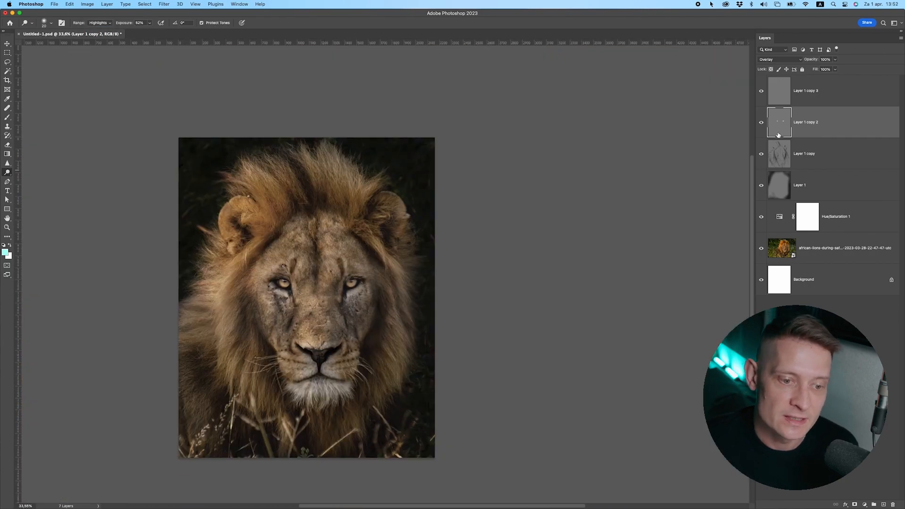
# Step: Dodge the highlights of the mane right of the face on Layer 1 copy 3 at 12% exposure
pyautogui.click(780, 95)
pyautogui.scroll(3, 300, 313)
pyautogui.scroll(3, 371, 273)
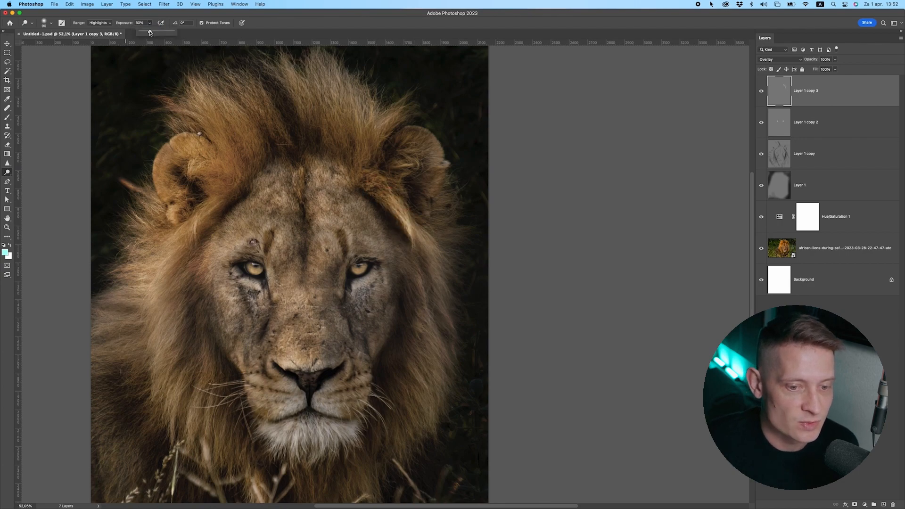
pyautogui.scroll(2, 377, 387)
pyautogui.moveTo(443, 387)
pyautogui.mouseDown()
pyautogui.moveTo(408, 399)
pyautogui.moveTo(454, 380)
pyautogui.mouseUp()
pyautogui.scroll(1, 453, 283)
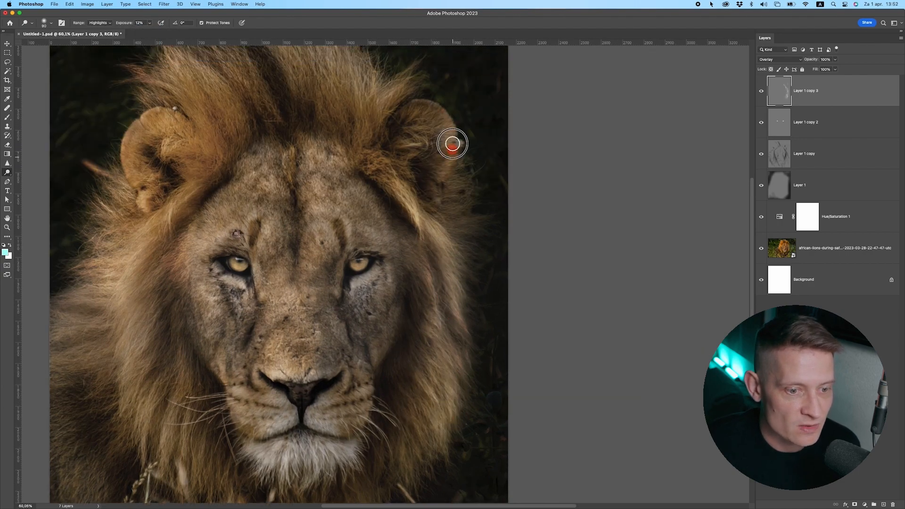
# Step: Dodge the highlights of the fur around and below the lion's right-hand ear
pyautogui.scroll(-8, 427, 205)
pyautogui.scroll(8, 434, 167)
pyautogui.moveTo(401, 175); pyautogui.dragTo(405, 176)
pyautogui.scroll(3, 401, 189)
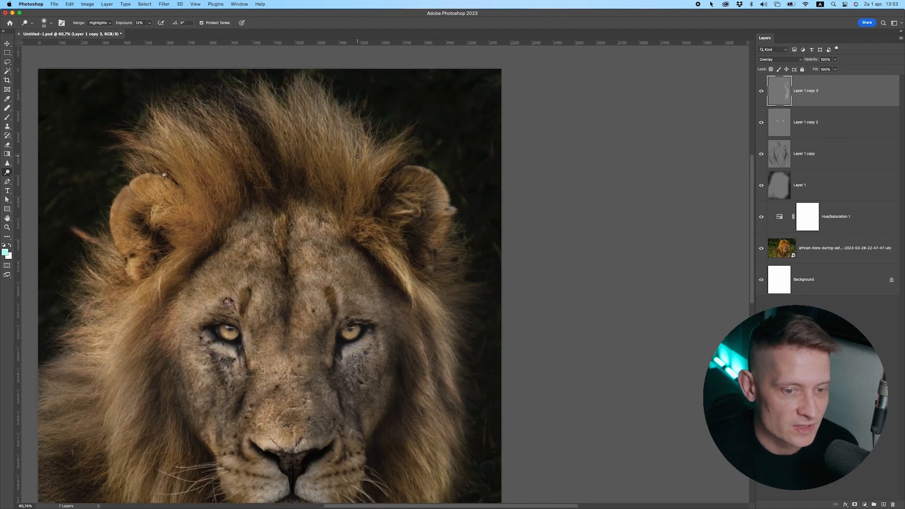
# Step: Dodge individual hair strands along the crown of the mane above the forehead
pyautogui.moveTo(344, 122); pyautogui.dragTo(351, 175)
pyautogui.scroll(2, 330, 151)
pyautogui.moveTo(309, 123); pyautogui.dragTo(315, 158)
pyautogui.scroll(6, 288, 180)
pyautogui.scroll(4, 283, 182)
pyautogui.moveTo(129, 165); pyautogui.dragTo(133, 171)
pyautogui.scroll(-4, 230, 255)
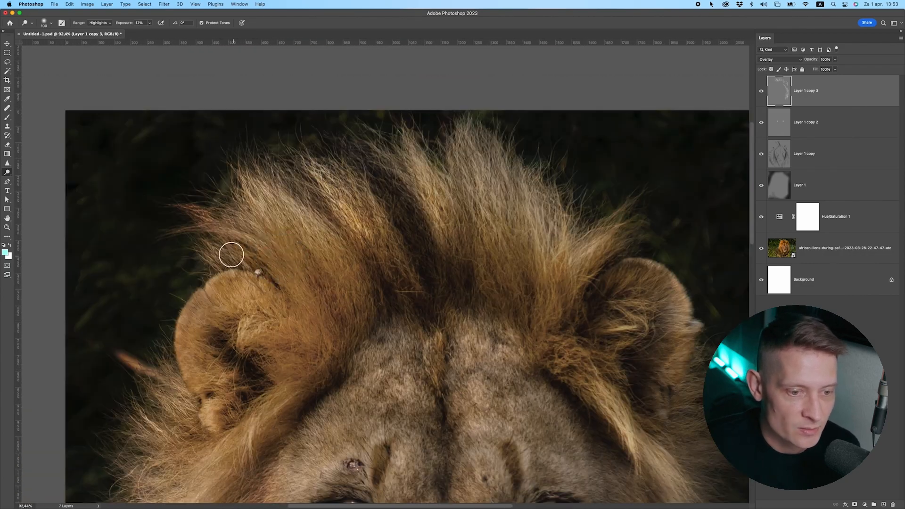
# Step: Dodge the mane tufts above both ears and the fur left of the face with a larger brush
pyautogui.moveTo(230, 254); pyautogui.dragTo(274, 228)
pyautogui.moveTo(320, 169); pyautogui.dragTo(371, 226)
pyautogui.moveTo(554, 259); pyautogui.dragTo(566, 217)
pyautogui.scroll(-3, 556, 249)
pyautogui.moveTo(522, 257); pyautogui.dragTo(524, 265)
pyautogui.scroll(-4, 471, 293)
pyautogui.moveTo(257, 354); pyautogui.dragTo(259, 346)
pyautogui.scroll(-5, 331, 373)
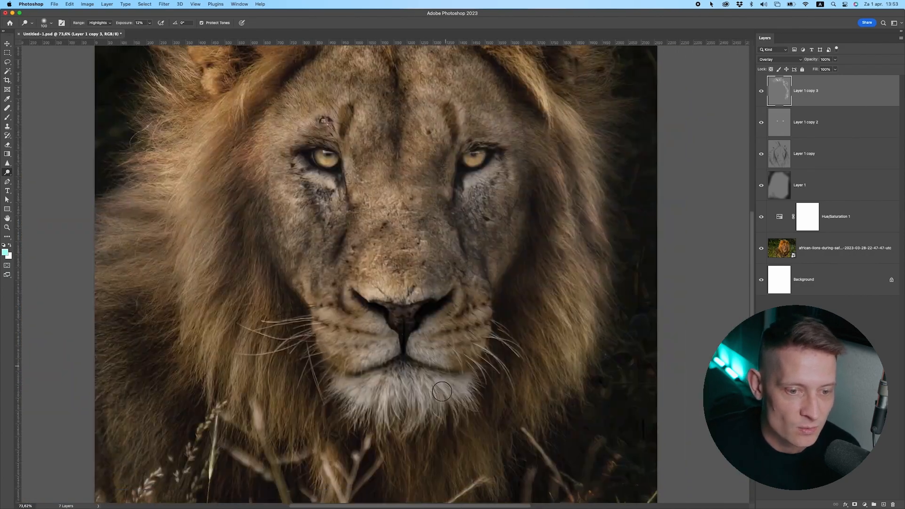
# Step: Dodge the white chin fur and the lower mane beneath it
pyautogui.scroll(-8, 445, 395)
pyautogui.moveTo(427, 410)
pyautogui.mouseDown()
pyautogui.moveTo(445, 394)
pyautogui.moveTo(525, 433)
pyautogui.moveTo(533, 290)
pyautogui.mouseUp()
pyautogui.scroll(6, 446, 394)
pyautogui.scroll(-5, 453, 293)
pyautogui.scroll(2, 453, 293)
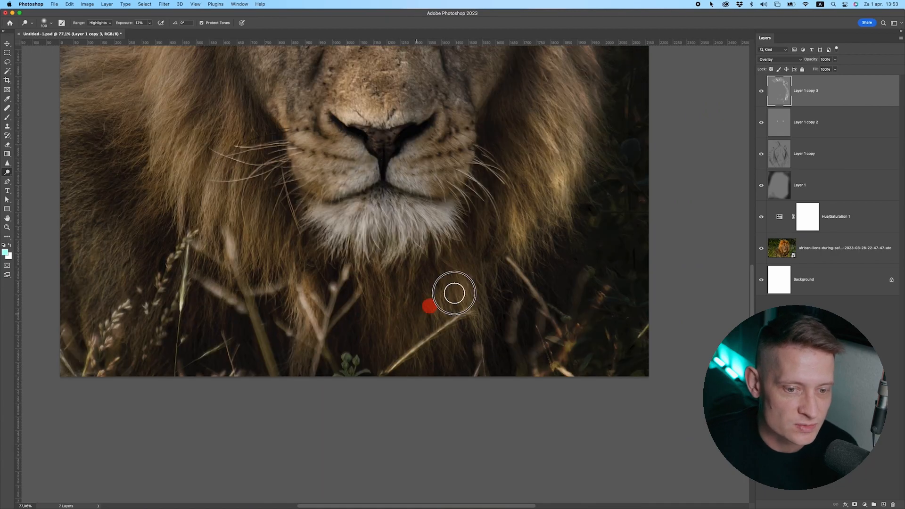
pyautogui.scroll(-10, 425, 213)
pyautogui.scroll(5, 418, 197)
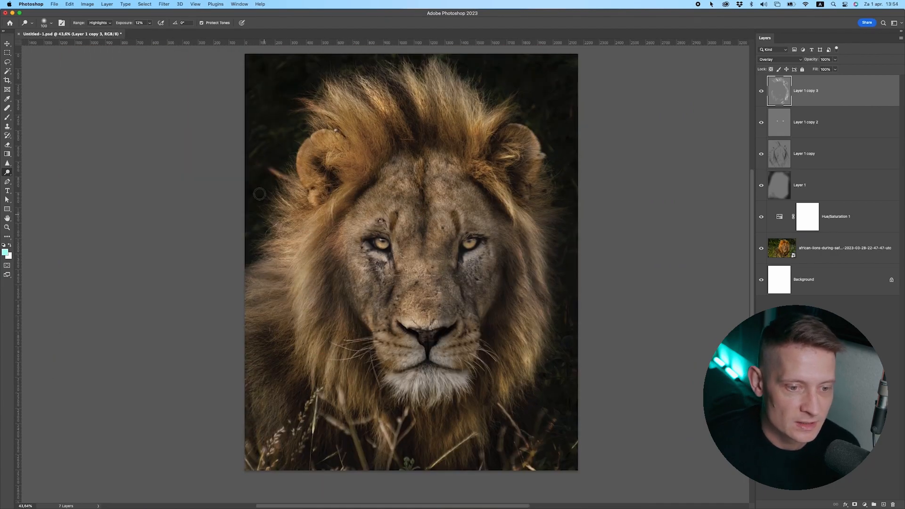
# Step: Save the document and dodge a highlight along the rim of the lion's left-hand ear
pyautogui.scroll(-1, 415, 225)
pyautogui.moveTo(545, 257); pyautogui.dragTo(481, 281)
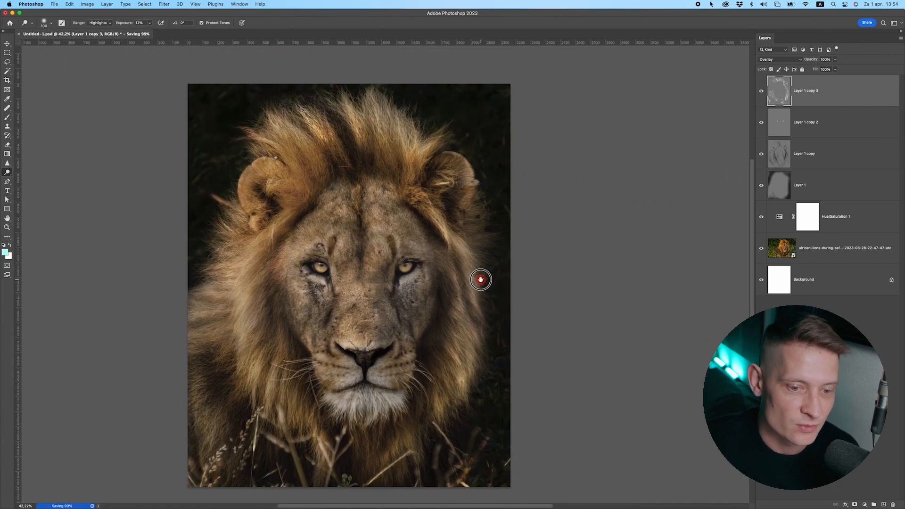
pyautogui.scroll(-1, 301, 198)
pyautogui.scroll(5, 253, 177)
pyautogui.moveTo(281, 162); pyautogui.dragTo(251, 164)
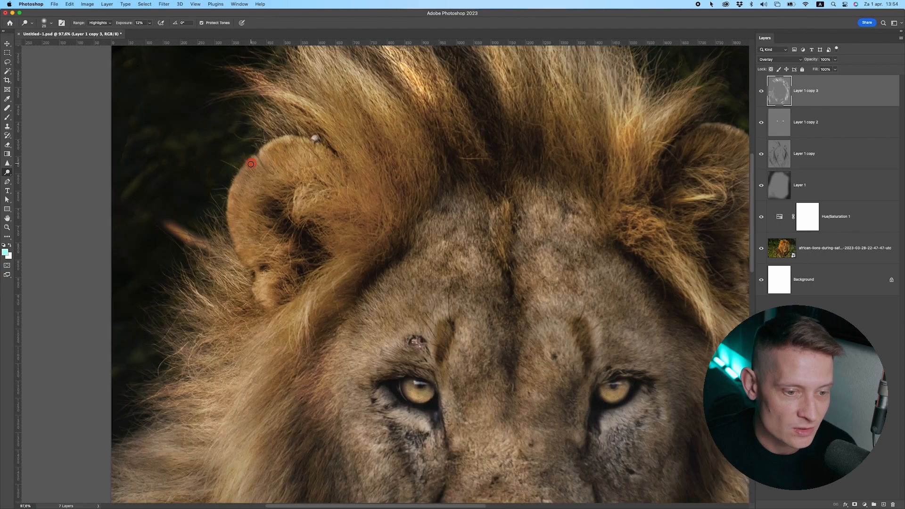
# Step: Dodge a highlight along the rim of the lion's right-hand ear and save the document
pyautogui.scroll(-6, 356, 250)
pyautogui.scroll(4, 375, 234)
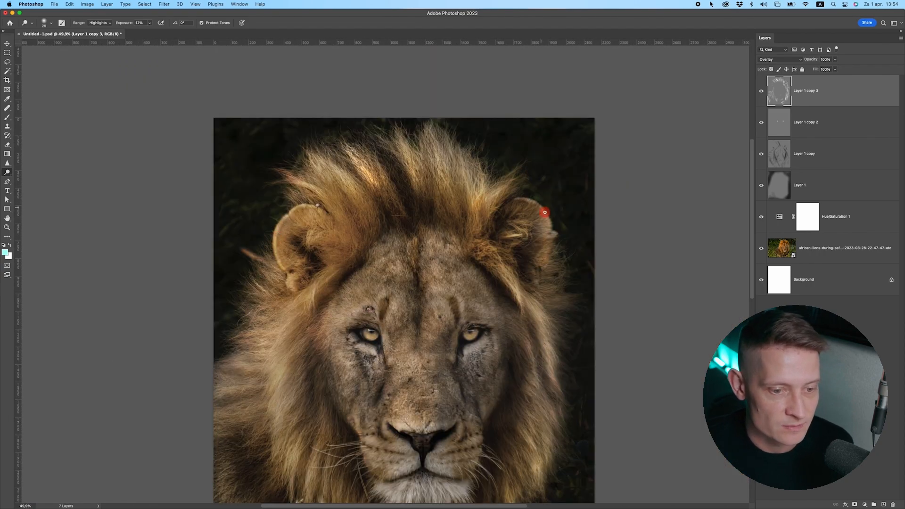
pyautogui.moveTo(543, 211); pyautogui.dragTo(556, 241)
pyautogui.scroll(-4, 494, 302)
pyautogui.scroll(3, 465, 304)
pyautogui.moveTo(465, 303); pyautogui.dragTo(413, 248)
pyautogui.press('super+s')
# Step: Add a Curves adjustment above Layer 1 copy 3 and lower its white point to an output of about 150
pyautogui.click(795, 125)
pyautogui.click(804, 95)
pyautogui.click(865, 504)
pyautogui.click(853, 389)
pyautogui.moveTo(677, 117); pyautogui.dragTo(591, 90)
pyautogui.moveTo(670, 138); pyautogui.dragTo(678, 175)
# Step: Paint black with a large soft brush on the Curves mask over the lion's face and upper mane
pyautogui.click(7, 117)
pyautogui.click(50, 23)
pyautogui.click(57, 115)
pyautogui.moveTo(404, 209)
pyautogui.mouseDown()
pyautogui.moveTo(416, 200)
pyautogui.moveTo(436, 281)
pyautogui.moveTo(412, 320)
pyautogui.mouseUp()
pyautogui.moveTo(439, 248)
pyautogui.mouseDown()
pyautogui.moveTo(466, 230)
pyautogui.moveTo(469, 171)
pyautogui.moveTo(372, 230)
pyautogui.mouseUp()
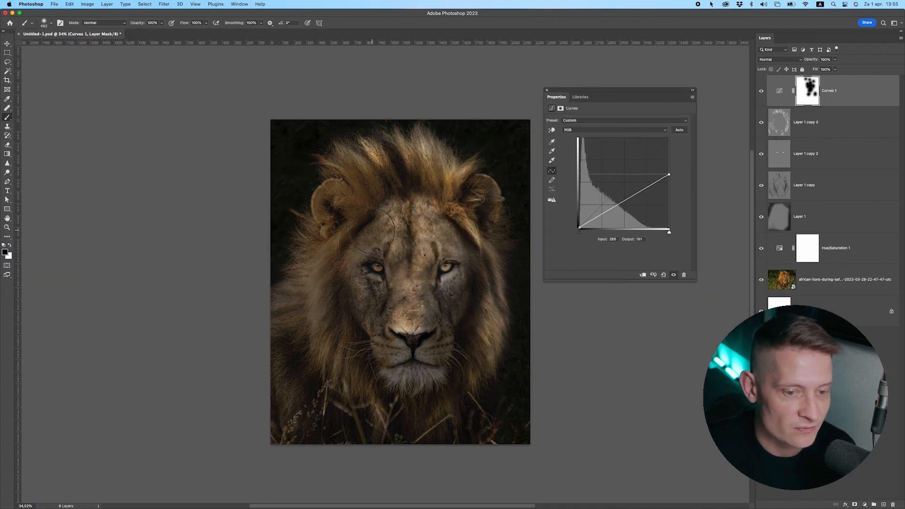
pyautogui.moveTo(347, 181); pyautogui.dragTo(349, 158)
# Step: Refine the Curves mask with a smaller 200 px brush from the nose up through the forehead and mane
pyautogui.scroll(-1, 448, 192)
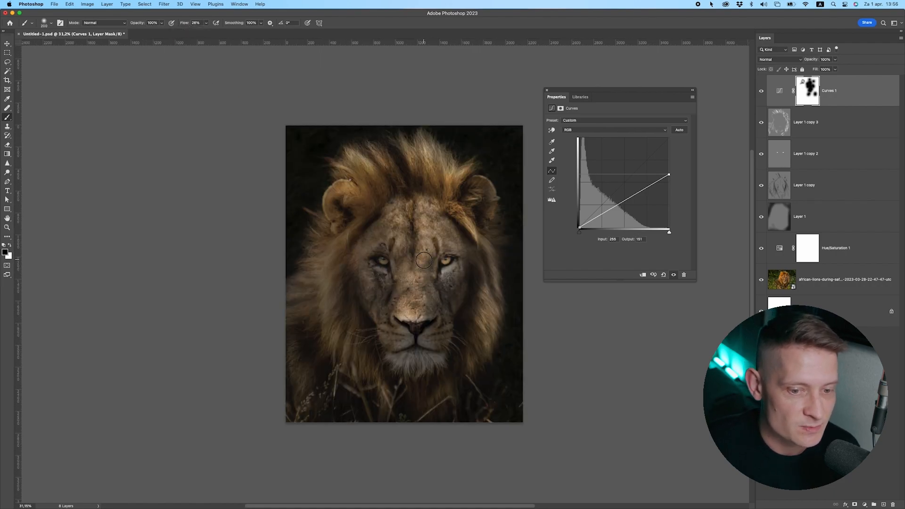
pyautogui.moveTo(635, 196)
pyautogui.mouseDown()
pyautogui.moveTo(637, 205)
pyautogui.moveTo(634, 197)
pyautogui.mouseUp()
pyautogui.press('[')
pyautogui.press('[')
pyautogui.moveTo(422, 291); pyautogui.dragTo(426, 175)
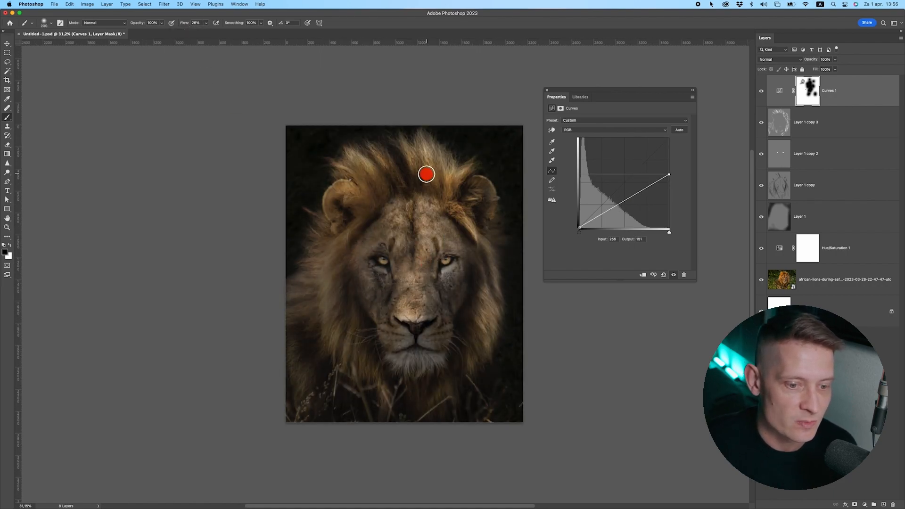
# Step: Raise the brush flow and paint more of the face and mane out of the Curves mask
pyautogui.click(206, 23)
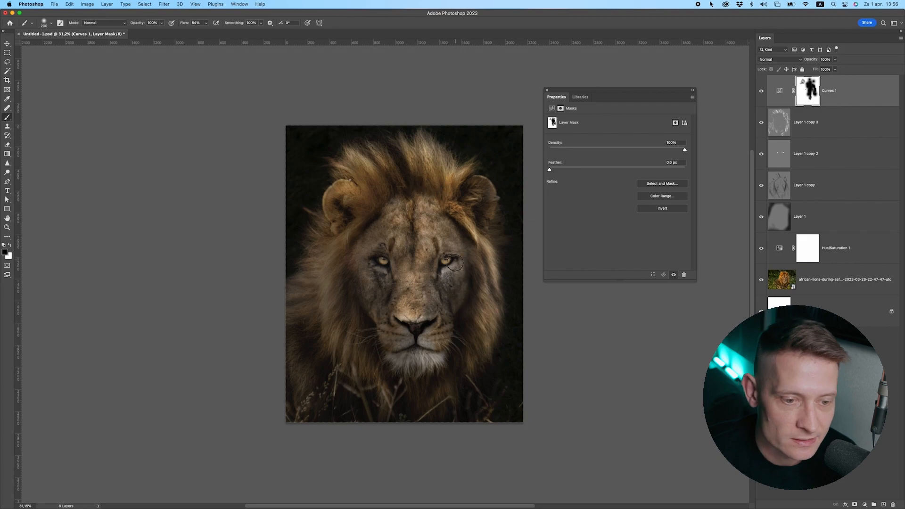
pyautogui.scroll(-1, 401, 193)
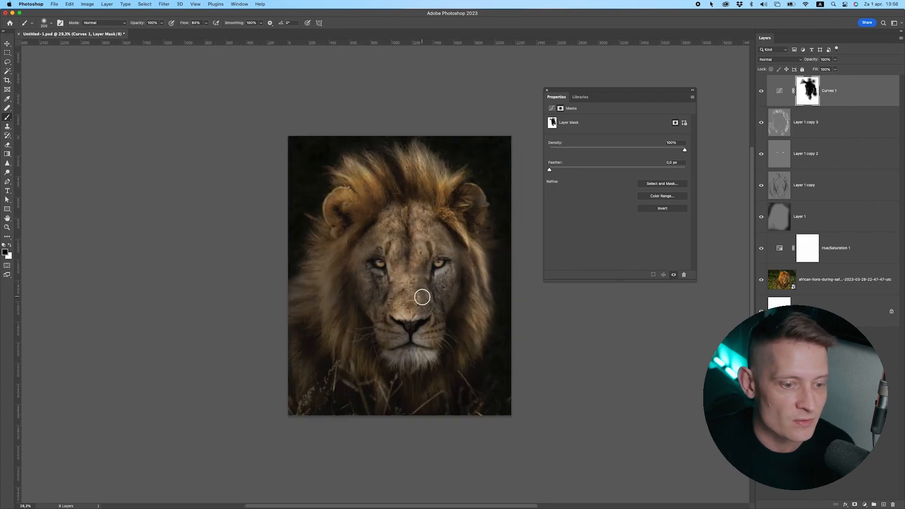
pyautogui.scroll(-2, 422, 297)
pyautogui.scroll(5, 405, 291)
# Step: Compare the image with Curves 1 hidden, then mask out the left-hand ear and mane with a larger brush
pyautogui.click(762, 91)
pyautogui.click(761, 90)
pyautogui.press(']')
pyautogui.press(']')
pyautogui.press(']')
pyautogui.scroll(-5, 303, 294)
pyautogui.moveTo(325, 203)
pyautogui.mouseDown()
pyautogui.moveTo(288, 316)
pyautogui.moveTo(312, 222)
pyautogui.mouseUp()
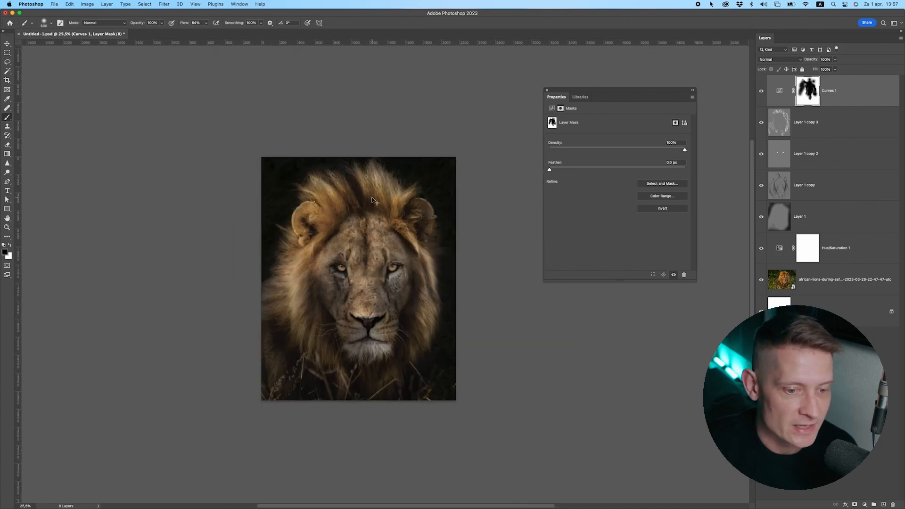
# Step: Create a new layer above Curves 1 and set the foreground colour to peach #ffe0c4
pyautogui.press('alt+shift+super+n')
pyautogui.click(5, 253)
pyautogui.moveTo(651, 136); pyautogui.dragTo(444, 98)
pyautogui.moveTo(489, 191); pyautogui.dragTo(488, 199)
pyautogui.click(412, 115)
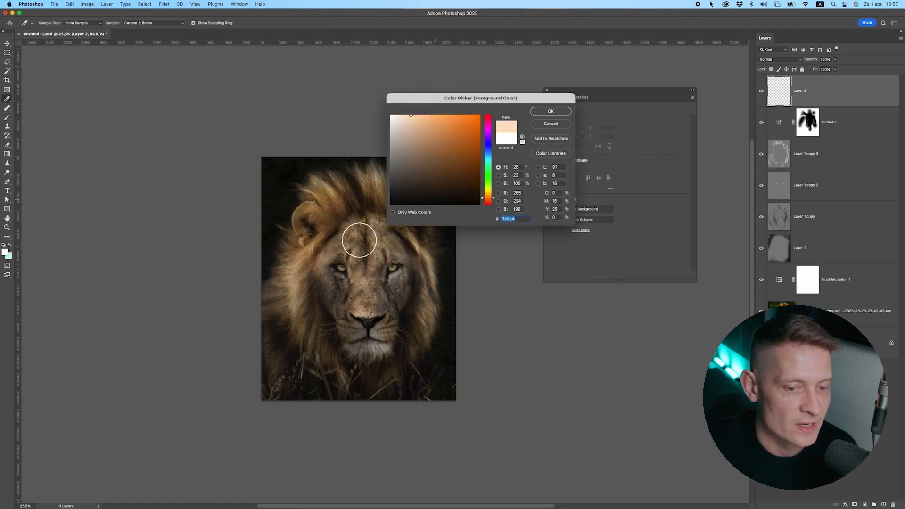
pyautogui.press('Return')
# Step: Place a soft peach dab on the new layer and scale it up into a huge glow
pyautogui.moveTo(345, 244)
pyautogui.mouseDown()
pyautogui.moveTo(356, 244)
pyautogui.moveTo(478, 112)
pyautogui.moveTo(376, 145)
pyautogui.mouseUp()
pyautogui.click(344, 244)
pyautogui.press('super+t')
pyautogui.moveTo(241, 278); pyautogui.dragTo(96, 442)
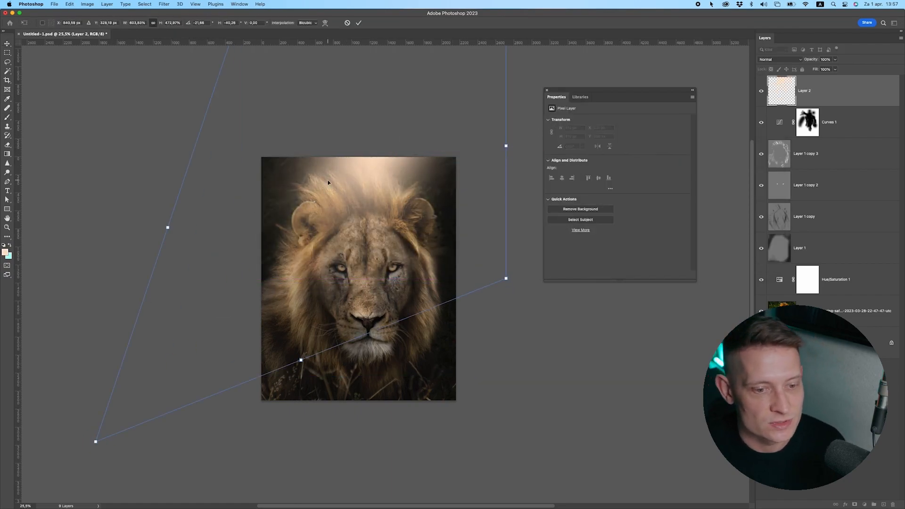
pyautogui.press('Return')
# Step: Reposition the peach glow over the image and hide Layer 2
pyautogui.moveTo(420, 170); pyautogui.dragTo(455, 173)
pyautogui.moveTo(455, 172)
pyautogui.mouseDown()
pyautogui.moveTo(392, 186)
pyautogui.moveTo(305, 178)
pyautogui.moveTo(457, 175)
pyautogui.mouseUp()
pyautogui.moveTo(457, 175); pyautogui.dragTo(303, 158)
pyautogui.click(761, 91)
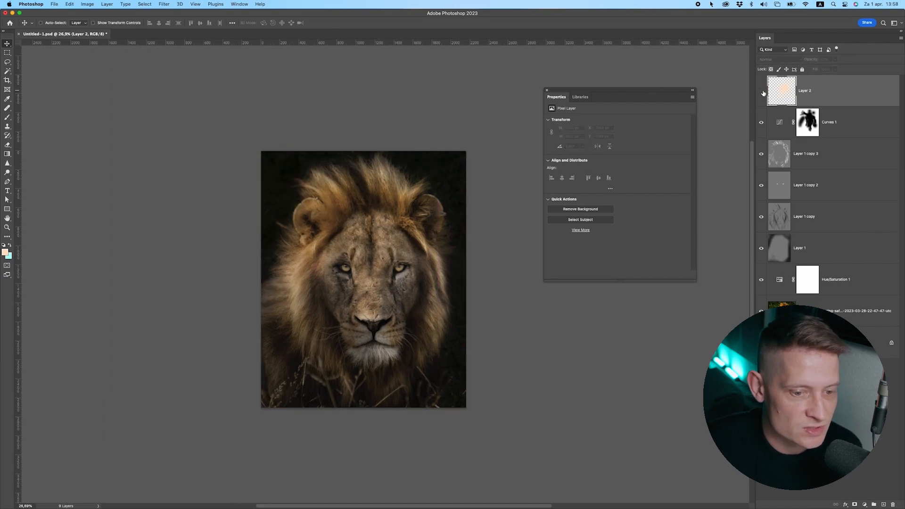
# Step: Add a Gradient Fill layer above Layer 2 with the Radial style and Reverse enabled
pyautogui.click(865, 504)
pyautogui.click(873, 352)
pyautogui.click(627, 136)
pyautogui.click(625, 145)
pyautogui.click(615, 172)
# Step: Change the gradient's starting colour stop to near-black #121212
pyautogui.click(633, 125)
pyautogui.doubleClick(565, 298)
pyautogui.moveTo(409, 146); pyautogui.dragTo(391, 199)
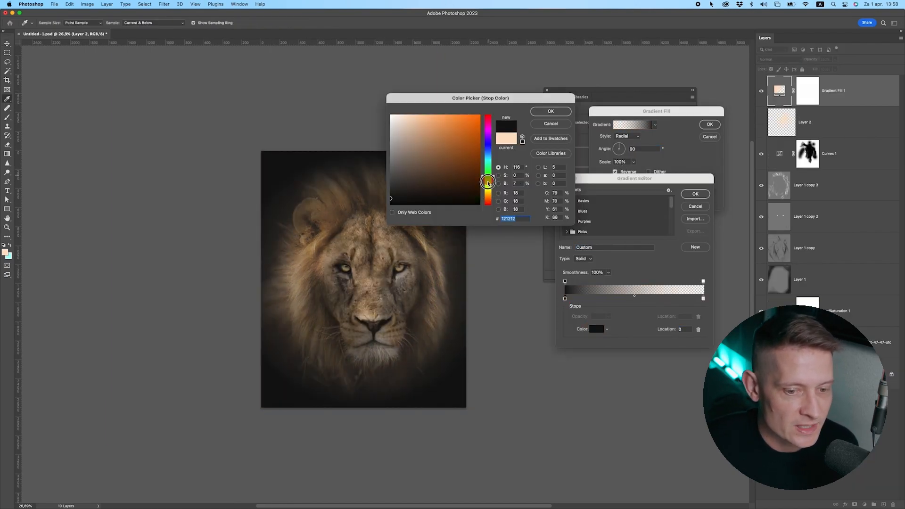
pyautogui.click(550, 111)
pyautogui.click(695, 193)
# Step: Scale the radial gradient to 533%, shift its centre slightly down on the lion's face and apply it
pyautogui.moveTo(634, 161); pyautogui.dragTo(644, 173)
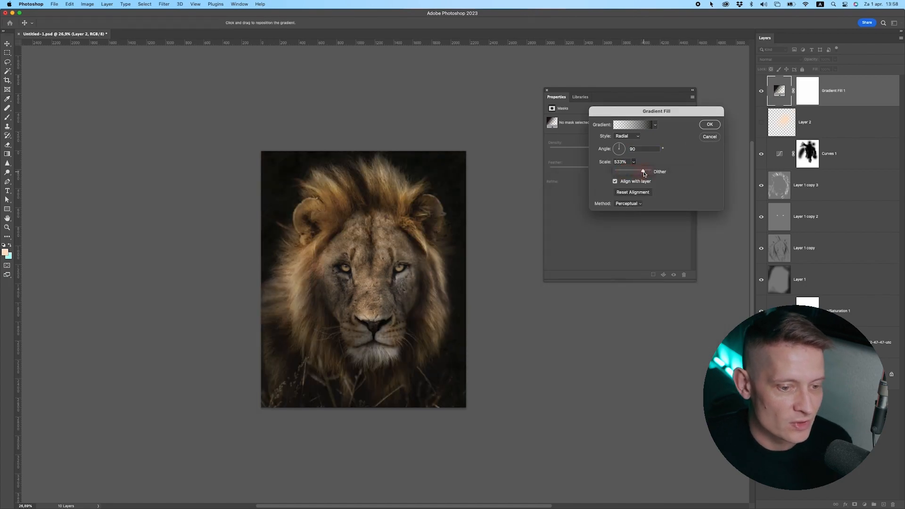
pyautogui.moveTo(388, 217); pyautogui.dragTo(390, 253)
pyautogui.click(710, 125)
pyautogui.click(547, 90)
# Step: Set Gradient Fill 1 to Soft Light blending with about 58% opacity
pyautogui.click(780, 59)
pyautogui.click(778, 159)
pyautogui.moveTo(835, 60); pyautogui.dragTo(821, 69)
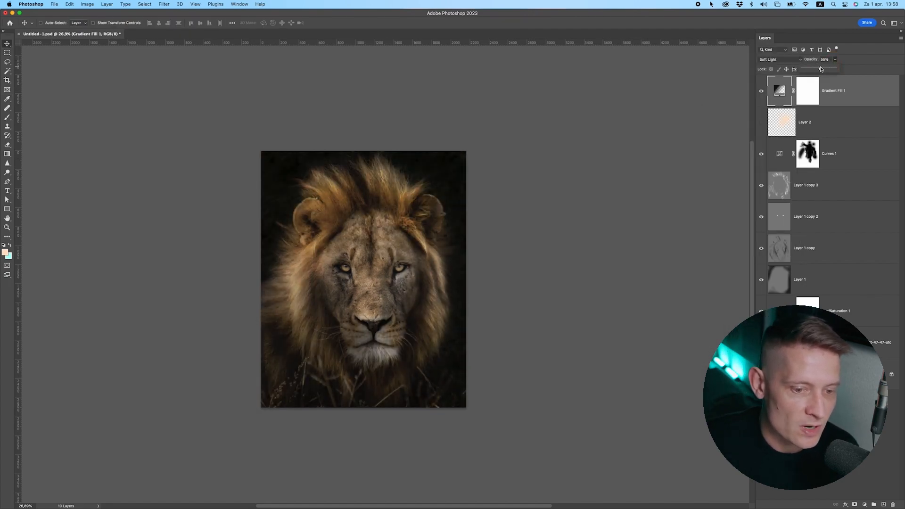
# Step: Place Layer 2 above Gradient Fill 1, show it and shift the glow to the image's upper-left corner
pyautogui.moveTo(805, 122); pyautogui.dragTo(805, 78)
pyautogui.click(761, 90)
pyautogui.moveTo(397, 231); pyautogui.dragTo(350, 166)
# Step: Refine the Curves 1 layer mask with the Brush along the lower mane at the image's left, and swap the painting colours
pyautogui.click(808, 154)
pyautogui.click(7, 118)
pyautogui.moveTo(314, 359); pyautogui.dragTo(306, 318)
pyautogui.click(9, 246)
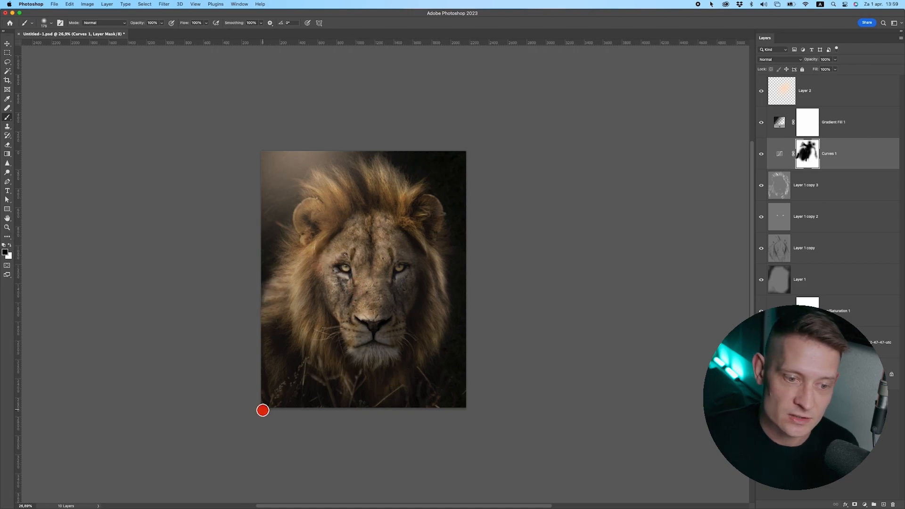
# Step: Adjust the Curves 1 curve by lowering its midpoint slightly and raising its white end point
pyautogui.doubleClick(780, 155)
pyautogui.moveTo(619, 206); pyautogui.dragTo(618, 213)
pyautogui.moveTo(671, 173); pyautogui.dragTo(671, 162)
pyautogui.scroll(2, 395, 284)
# Step: Duplicate the eye dodge-and-burn layer, Layer 1 copy 2, to strengthen the lion's eyes
pyautogui.click(805, 217)
pyautogui.press('super+j')
pyautogui.scroll(-10, 424, 259)
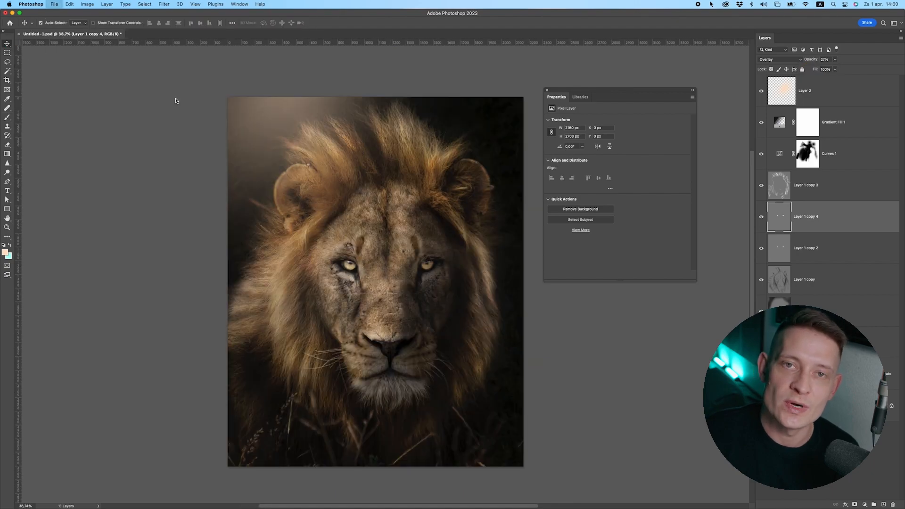
# Step: Adjust the colour balance slightly and raise the upper part of the Curves 2 curve to brighten the image
pyautogui.moveTo(609, 158); pyautogui.dragTo(616, 160)
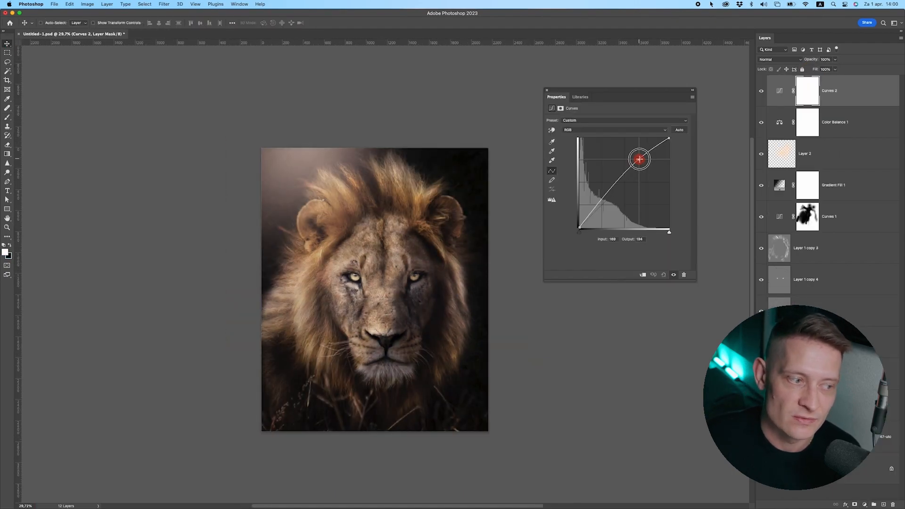
pyautogui.moveTo(640, 156); pyautogui.dragTo(658, 137)
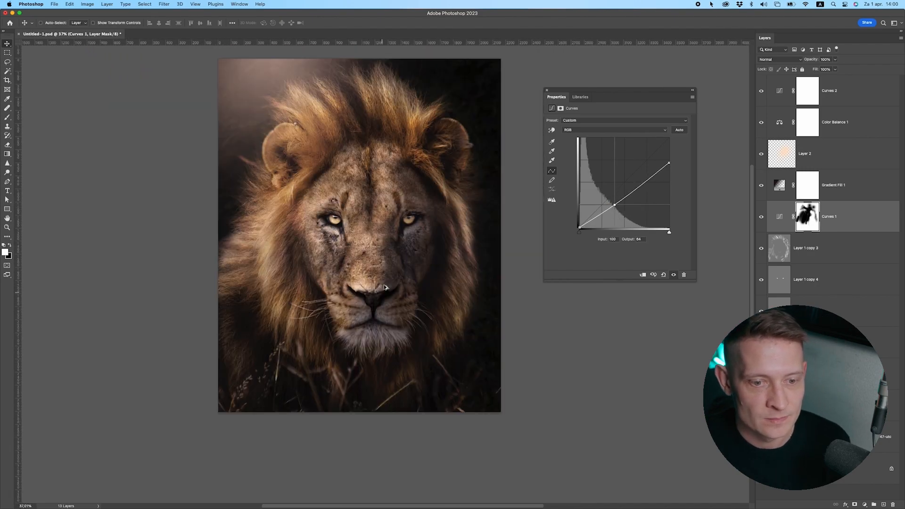
# Step: Duplicate the Layer 2 glow and colorize the copy orange using hue 28, saturation about 96 and reduced lightness
pyautogui.click(805, 154)
pyautogui.click(761, 155)
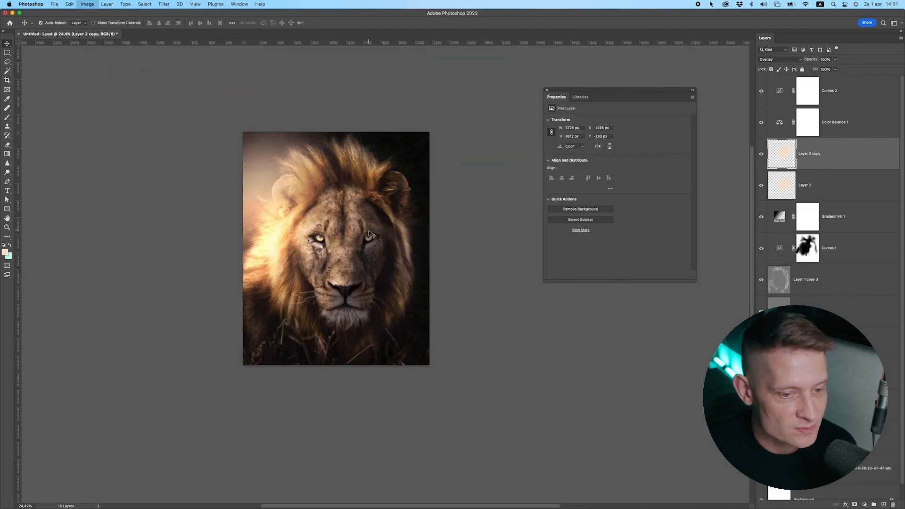
pyautogui.press('super+u')
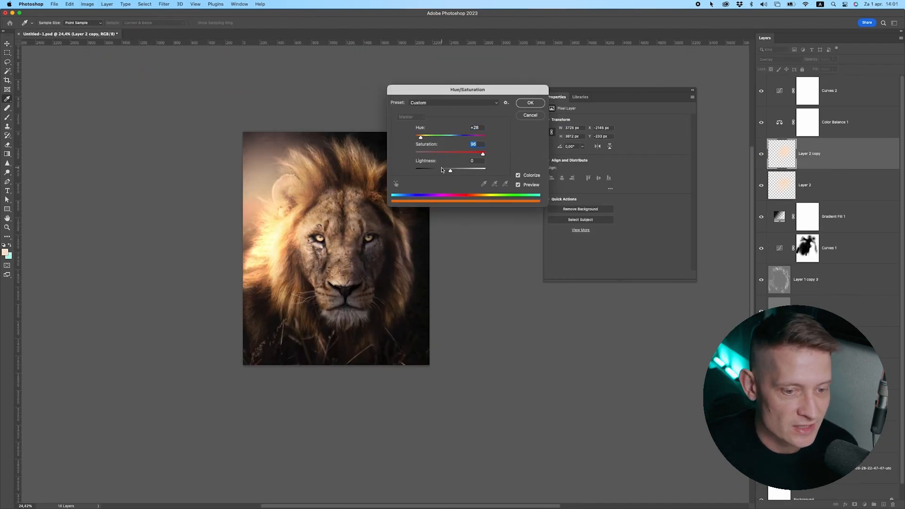
pyautogui.moveTo(450, 171); pyautogui.dragTo(439, 170)
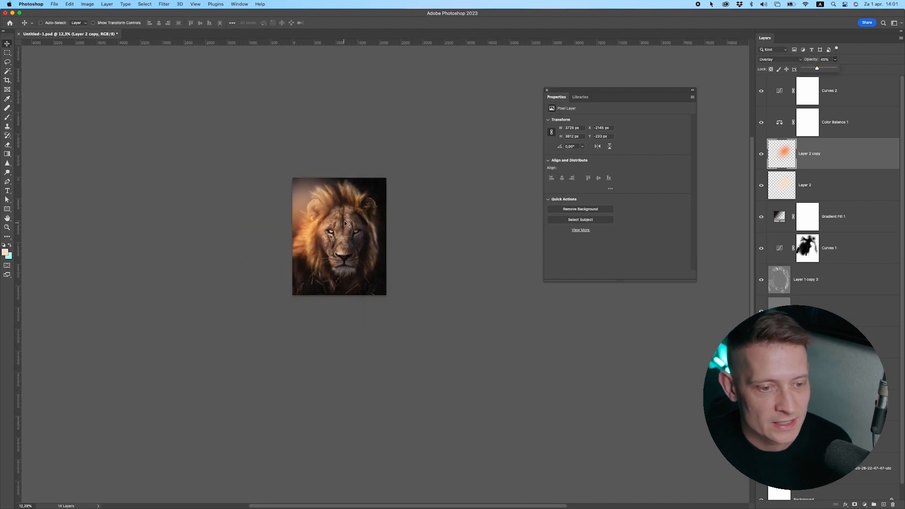
# Step: Enlarge the orange Layer 2 copy glow to about 5000 × 5260 px with Free Transform and reposition it over the image's upper left
pyautogui.press('super+t')
pyautogui.moveTo(281, 168); pyautogui.dragTo(282, 116)
pyautogui.moveTo(305, 201); pyautogui.dragTo(330, 121)
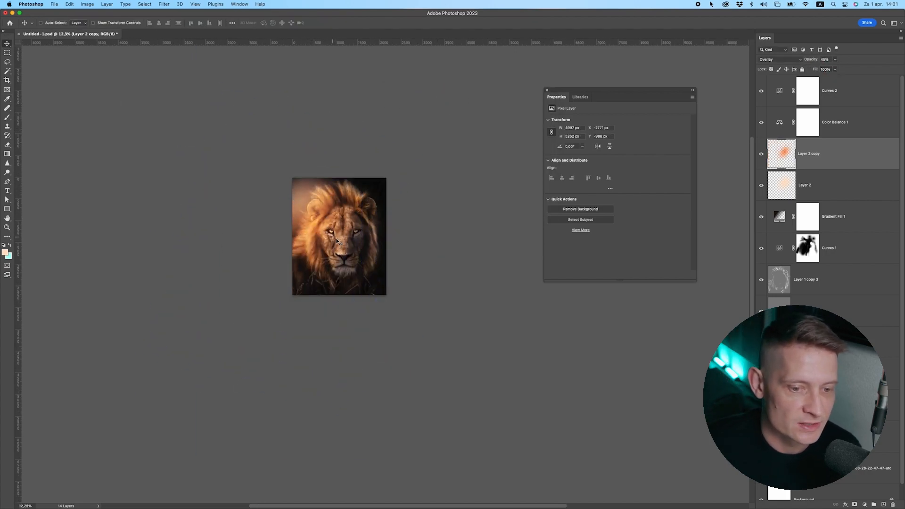
pyautogui.press('super+0')
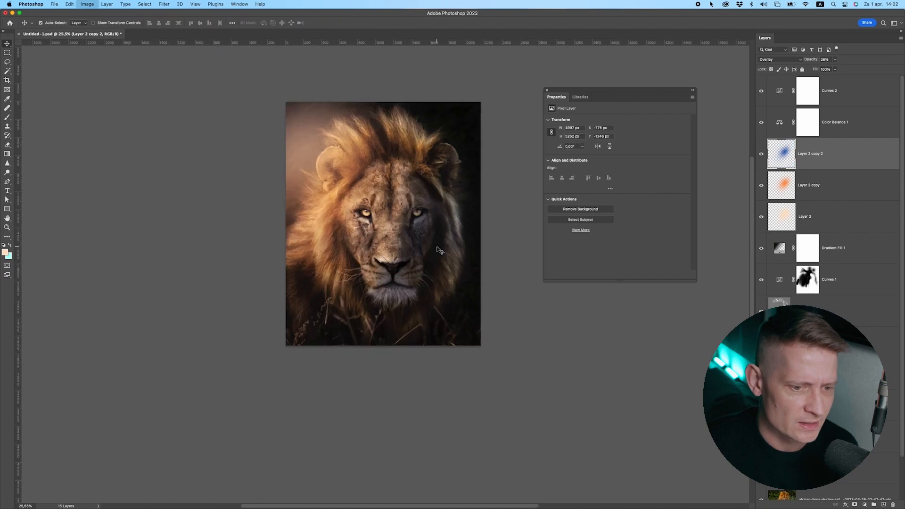
# Step: Recolour the blue Layer 2 copy 2 glow to a dark neutral tone with Hue/Saturation
pyautogui.press('super+u')
pyautogui.moveTo(555, 148); pyautogui.dragTo(537, 151)
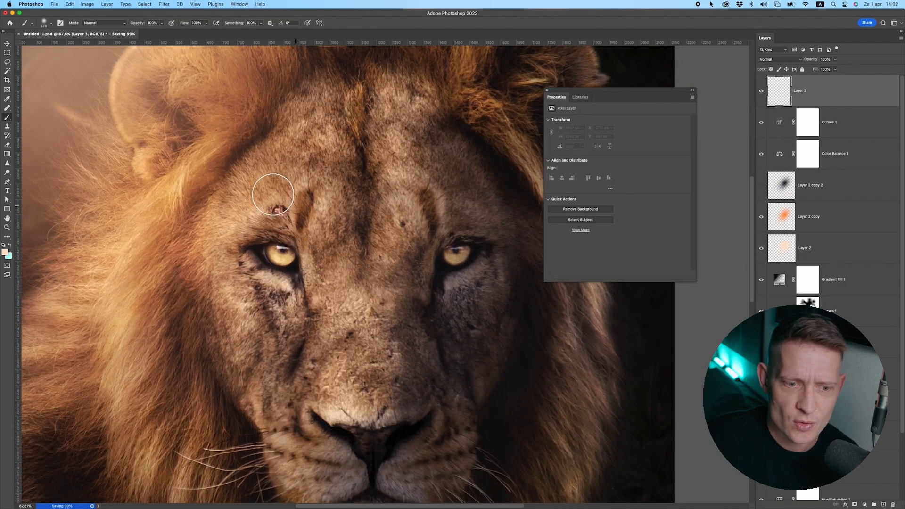
# Step: Set Layer 3 to Linear Dodge (Add), brush a glow onto both of the lion's eyes and compare it by toggling the layer
pyautogui.click(773, 59)
pyautogui.click(770, 159)
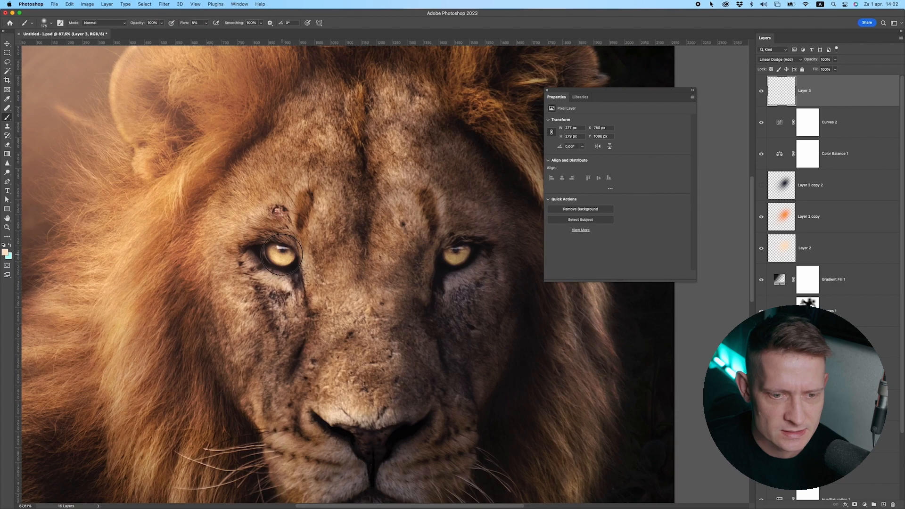
pyautogui.click(283, 254)
pyautogui.click(457, 255)
pyautogui.click(762, 91)
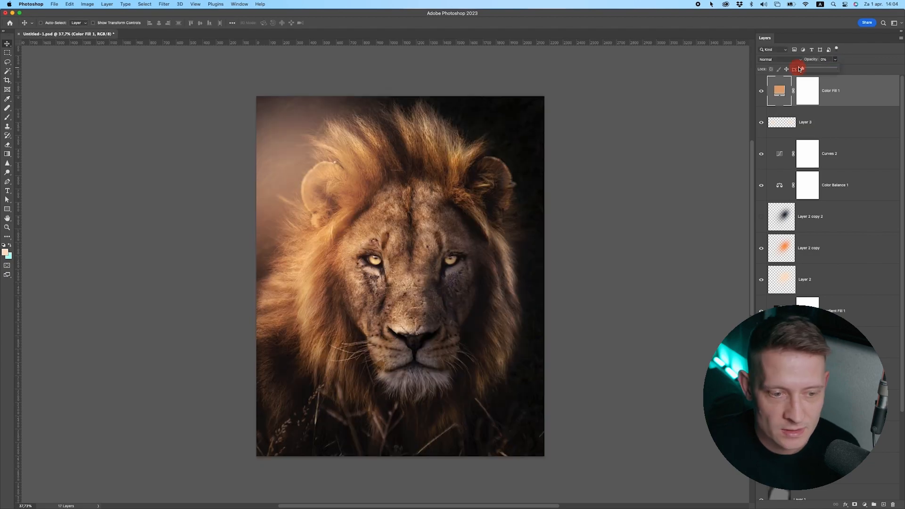
# Step: Try a different blending mode on the orange Color Fill 1 layer
pyautogui.click(779, 59)
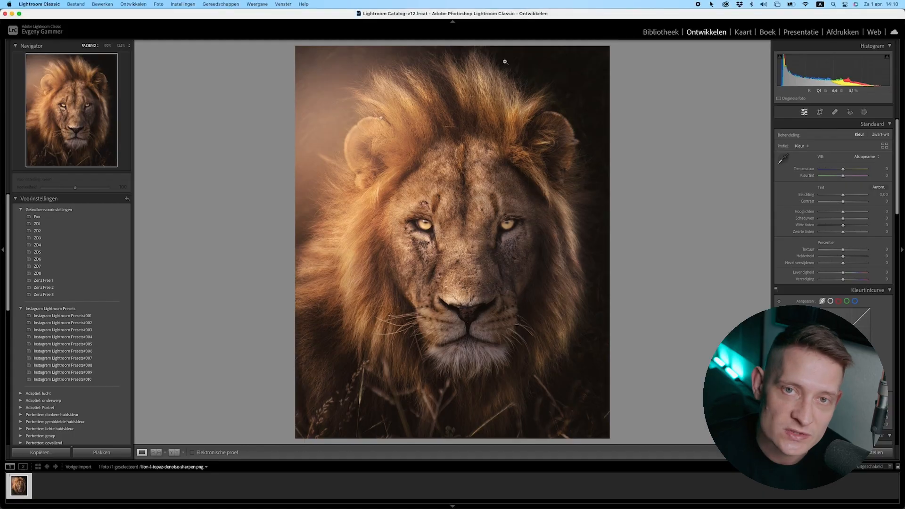
# Step: In Lightroom Classic, export a version of the lion photo with the ZD2 user preset and undo the preset
pyautogui.click(60, 251)
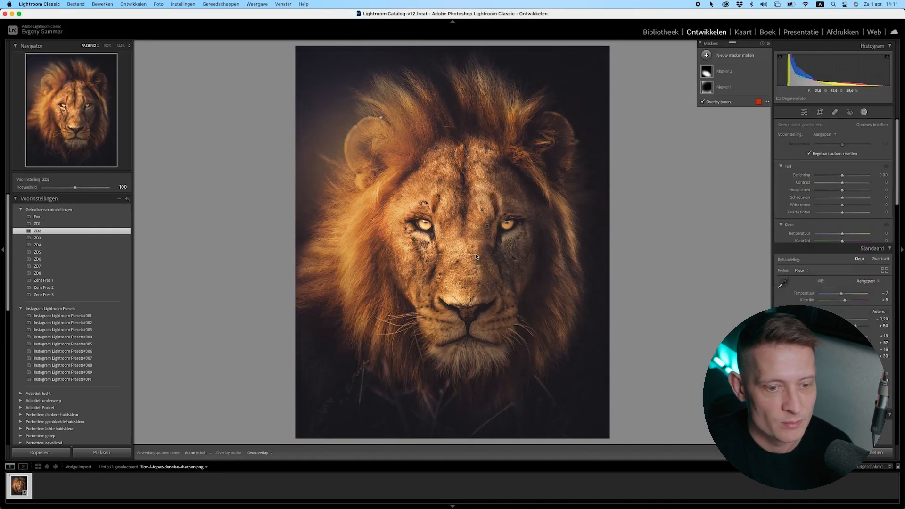
pyautogui.press('z')
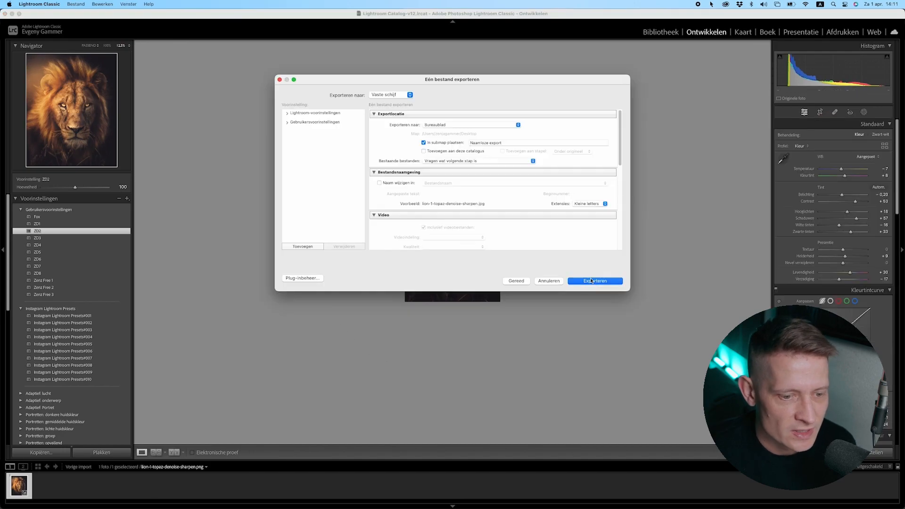
pyautogui.hotkey('ctrl', 'z')
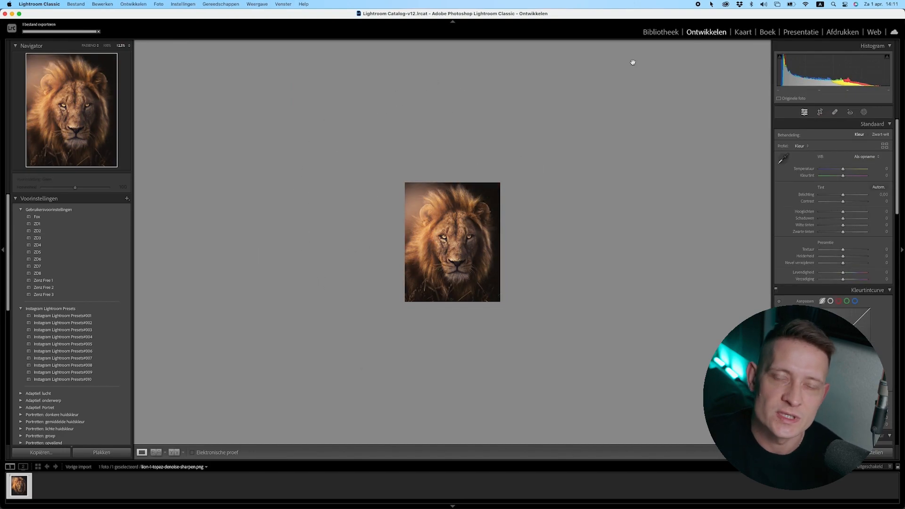
# Step: Apply the ZD4 user preset to the lion photo and start exporting that version
pyautogui.click(87, 245)
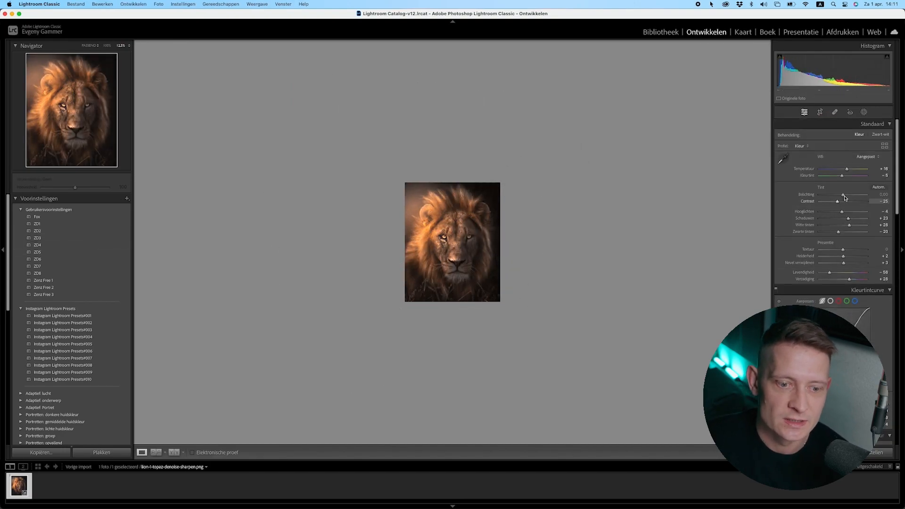
pyautogui.rightClick(471, 272)
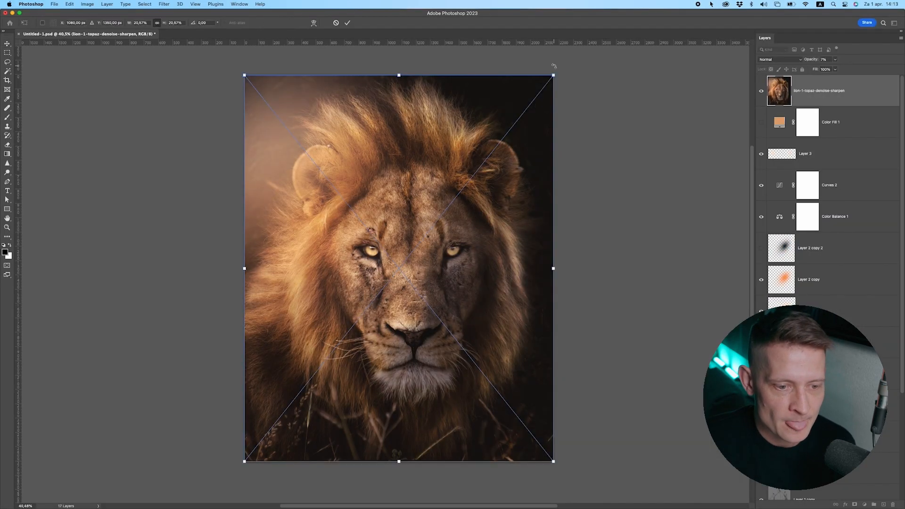
# Step: In Photoshop, place the exported lion versions above Color Fill 1, reduce the second version's opacity and blend the top one in Overlay
pyautogui.press('Return')
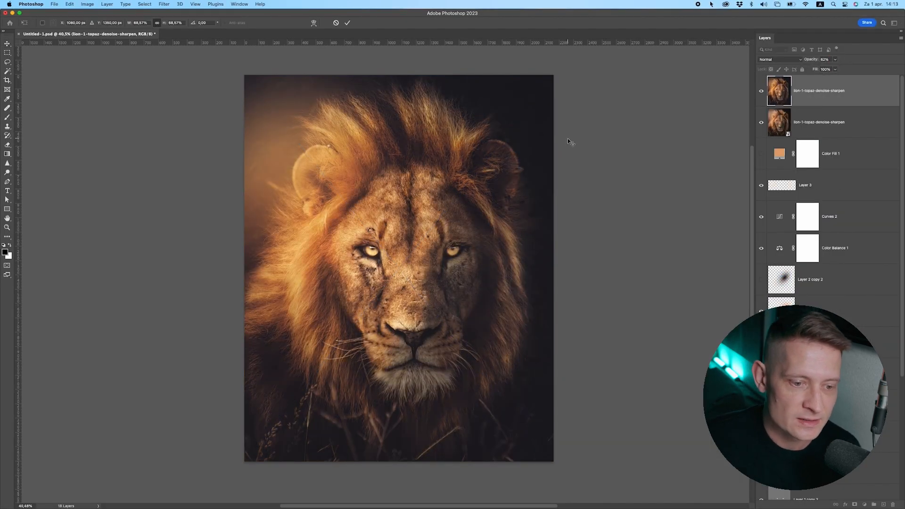
pyautogui.click(833, 62)
pyautogui.moveTo(834, 61); pyautogui.dragTo(836, 69)
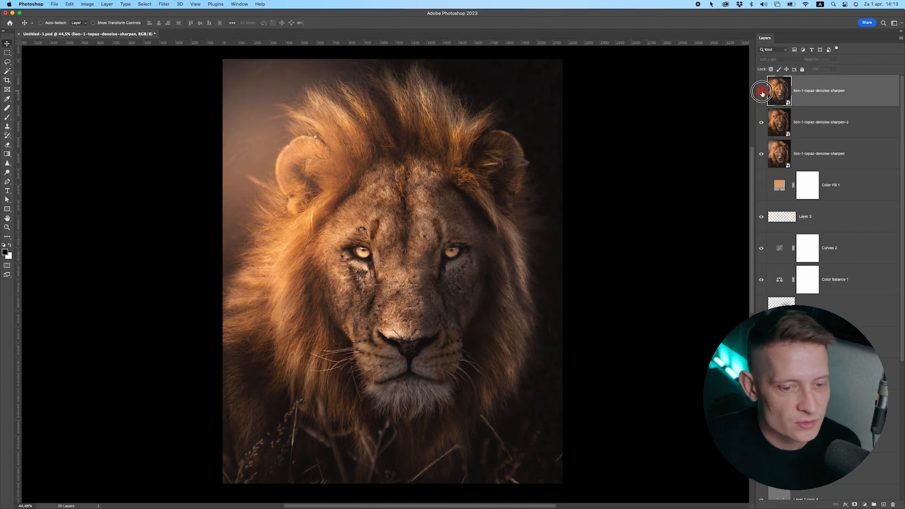
pyautogui.click(783, 59)
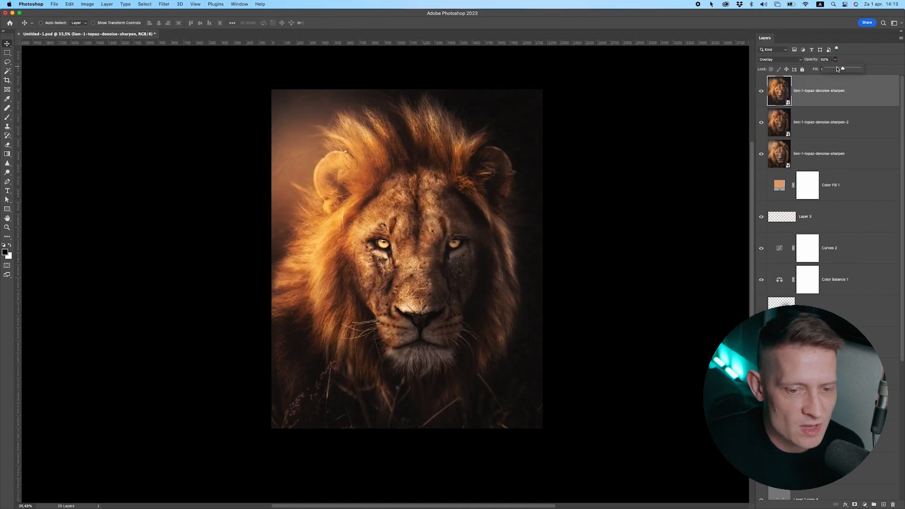
# Step: Add a Curves layer above the placed images, edit its colour channels and move the RGB white point to input 235, output 255
pyautogui.click(865, 504)
pyautogui.click(873, 383)
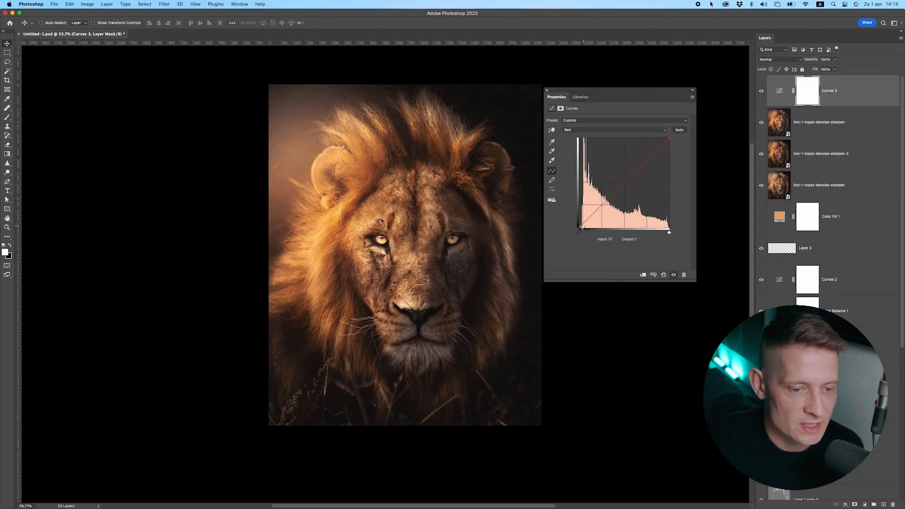
pyautogui.hotkey('alt', '4')
pyautogui.click(585, 130)
pyautogui.click(585, 136)
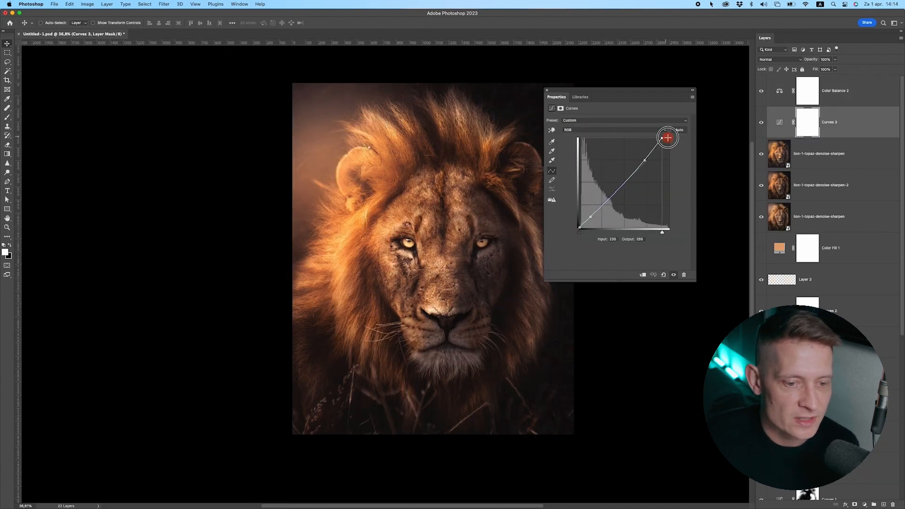
pyautogui.moveTo(667, 137); pyautogui.dragTo(661, 138)
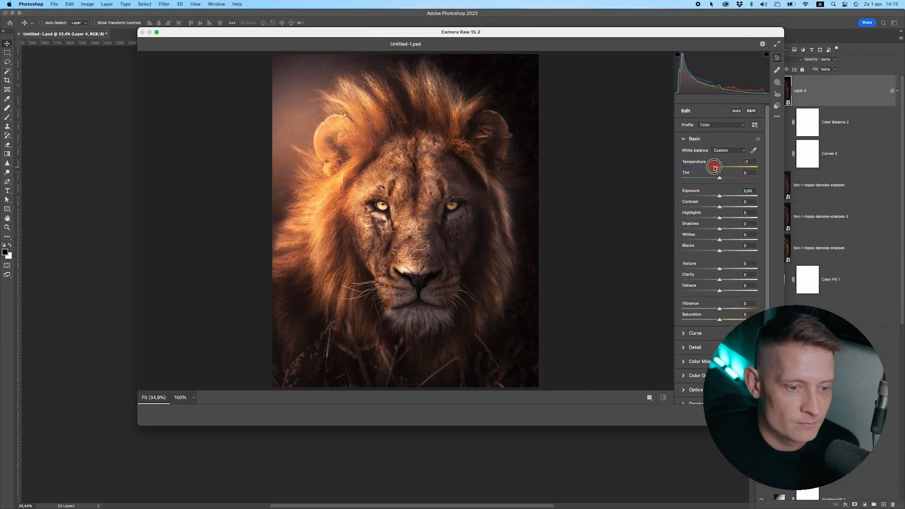
# Step: In Camera Raw's basic adjustments for Layer 4, set exposure to -0.05 and whites to +18, and lower vibrance slightly
pyautogui.moveTo(720, 195); pyautogui.dragTo(719, 195)
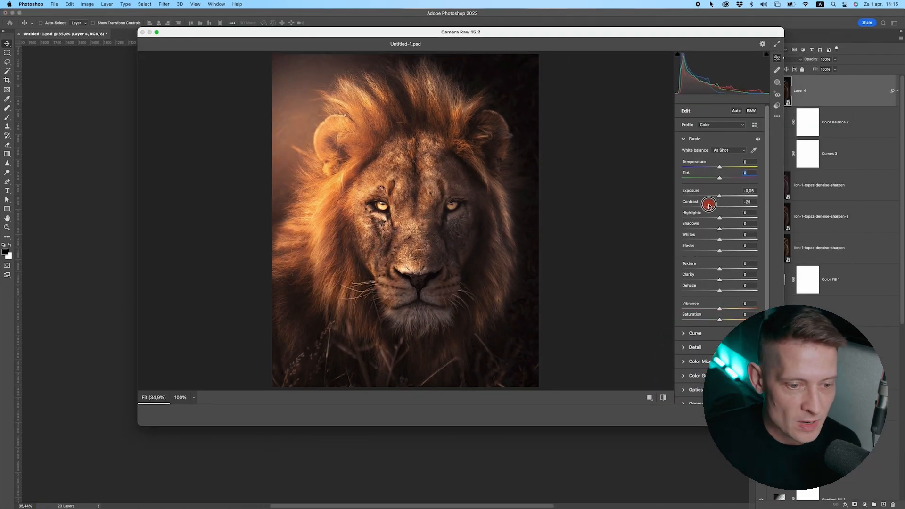
pyautogui.moveTo(731, 241); pyautogui.dragTo(727, 241)
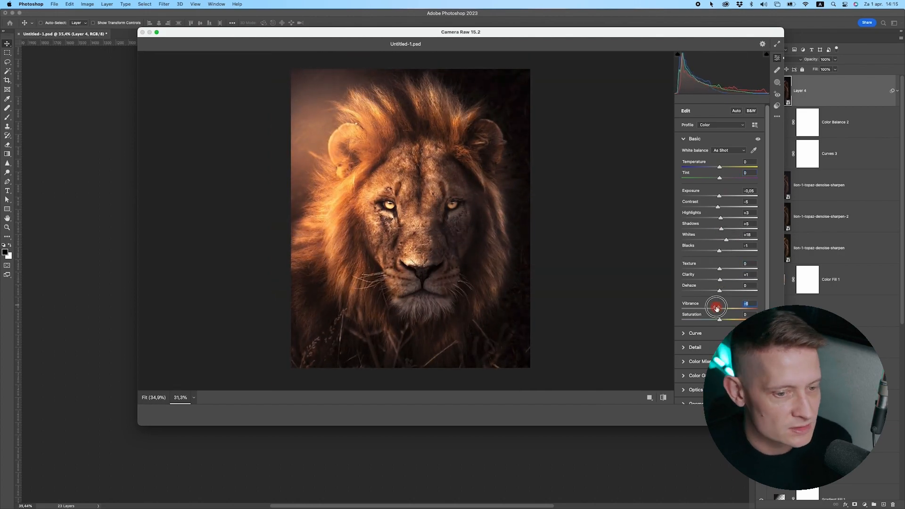
pyautogui.moveTo(717, 308); pyautogui.dragTo(717, 317)
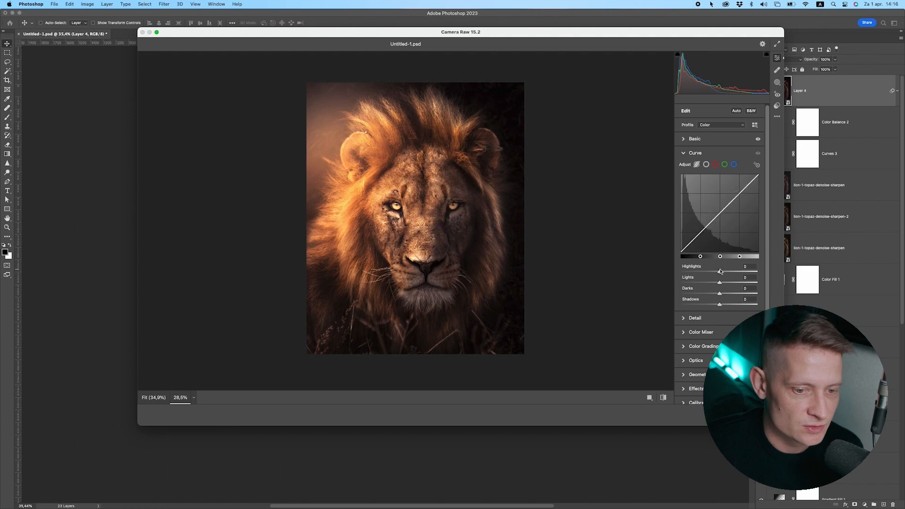
# Step: Shape the Camera Raw parametric curve with highlights at -27, lights at +2 and raised shadows
pyautogui.moveTo(720, 283); pyautogui.dragTo(721, 285)
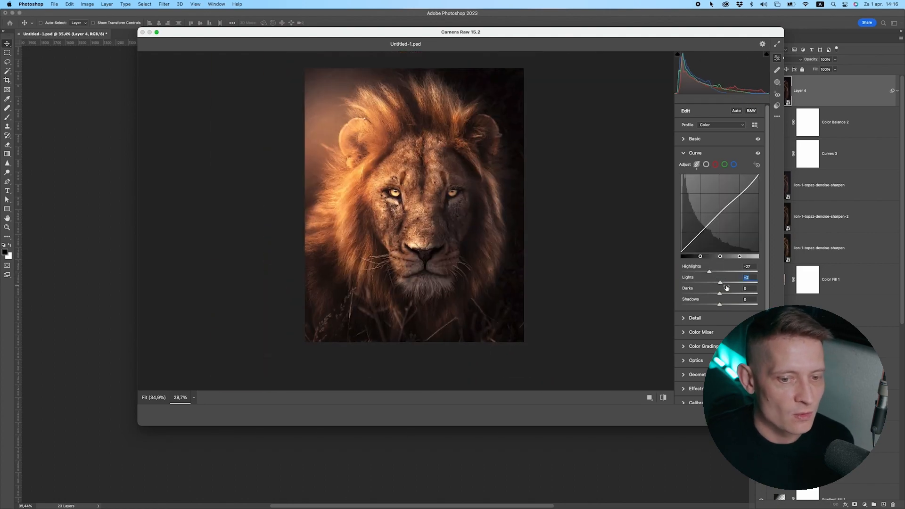
pyautogui.moveTo(720, 305); pyautogui.dragTo(730, 307)
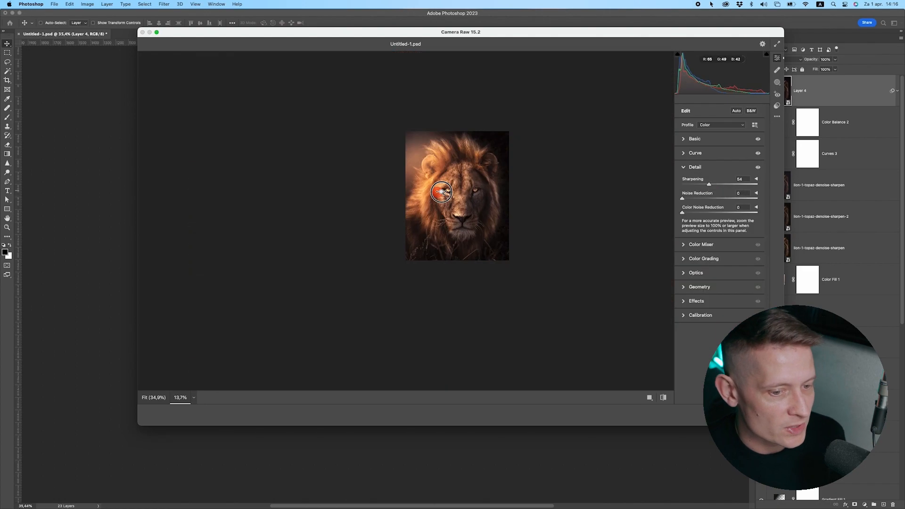
# Step: Shift the Color Mixer hues to Reds +58 and Oranges -4, with a moderate positive shift for Yellows
pyautogui.click(693, 178)
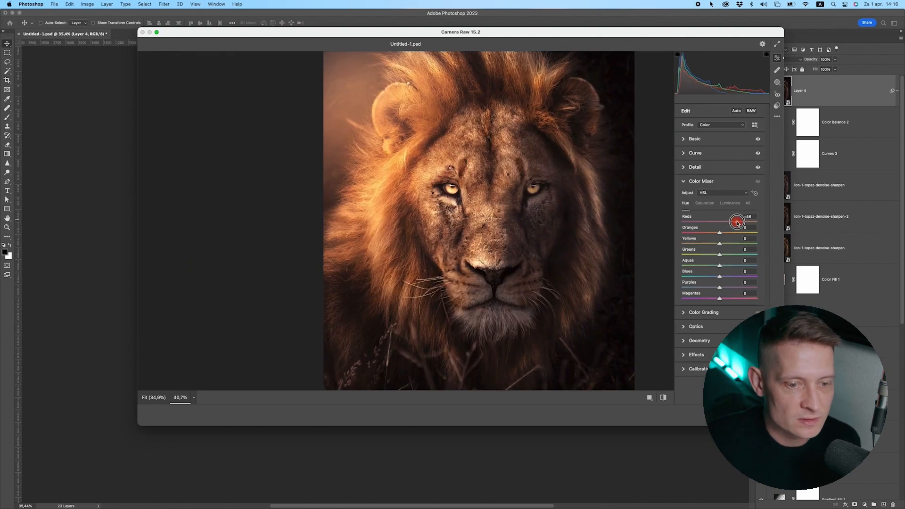
pyautogui.moveTo(720, 233); pyautogui.dragTo(717, 232)
pyautogui.moveTo(720, 244); pyautogui.dragTo(731, 242)
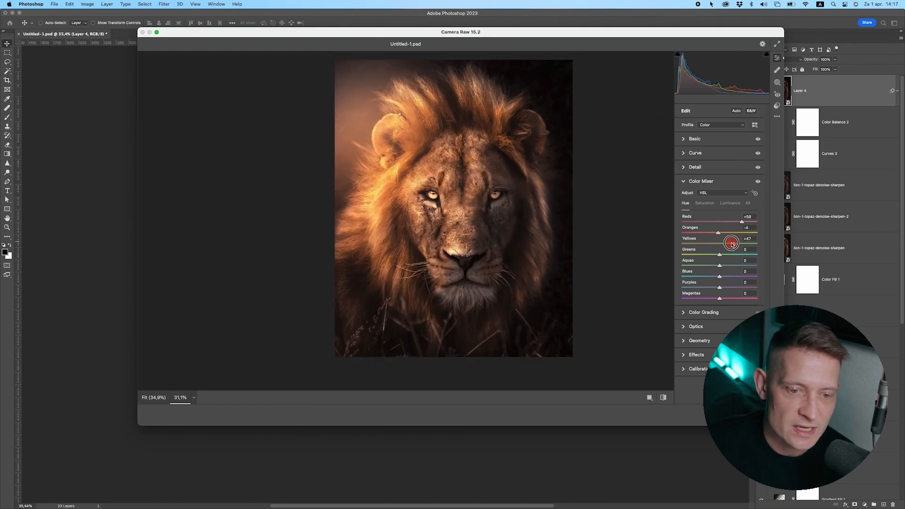
pyautogui.moveTo(731, 243); pyautogui.dragTo(729, 244)
pyautogui.moveTo(729, 244); pyautogui.dragTo(725, 243)
# Step: Set the Color Mixer saturation to Reds -41, Oranges +3 and Yellows about -34, and raise the Yellows luminance to +14
pyautogui.moveTo(715, 223); pyautogui.dragTo(704, 222)
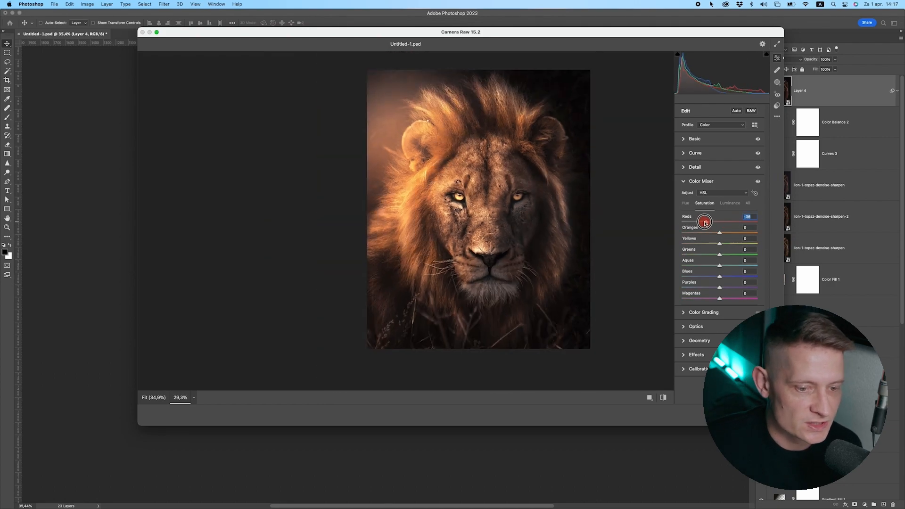
pyautogui.moveTo(720, 232); pyautogui.dragTo(721, 232)
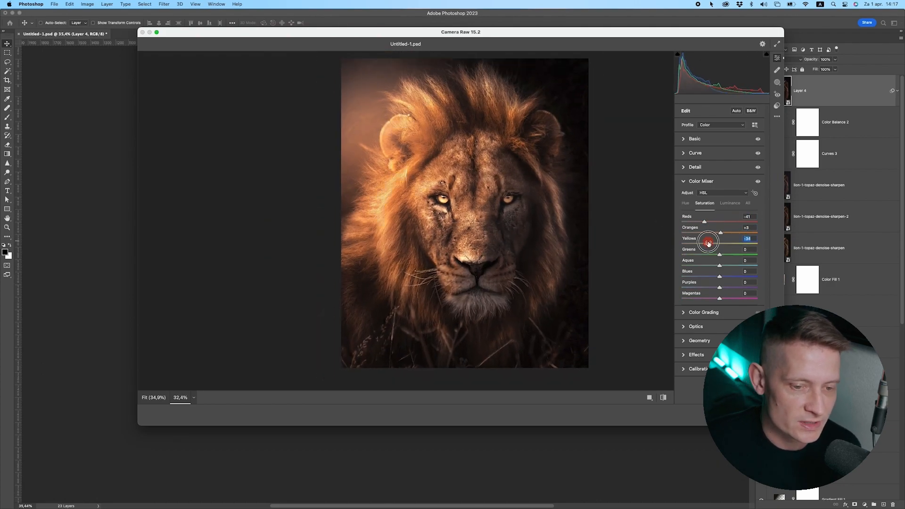
pyautogui.click(730, 203)
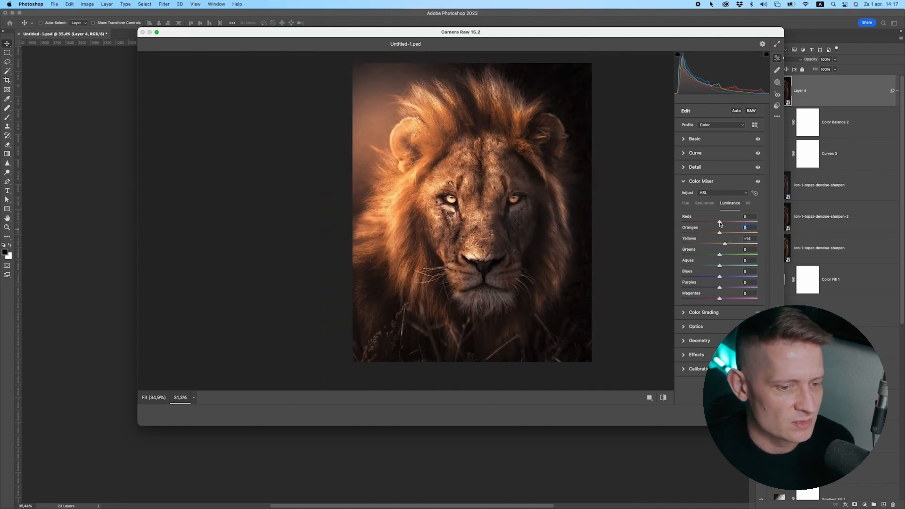